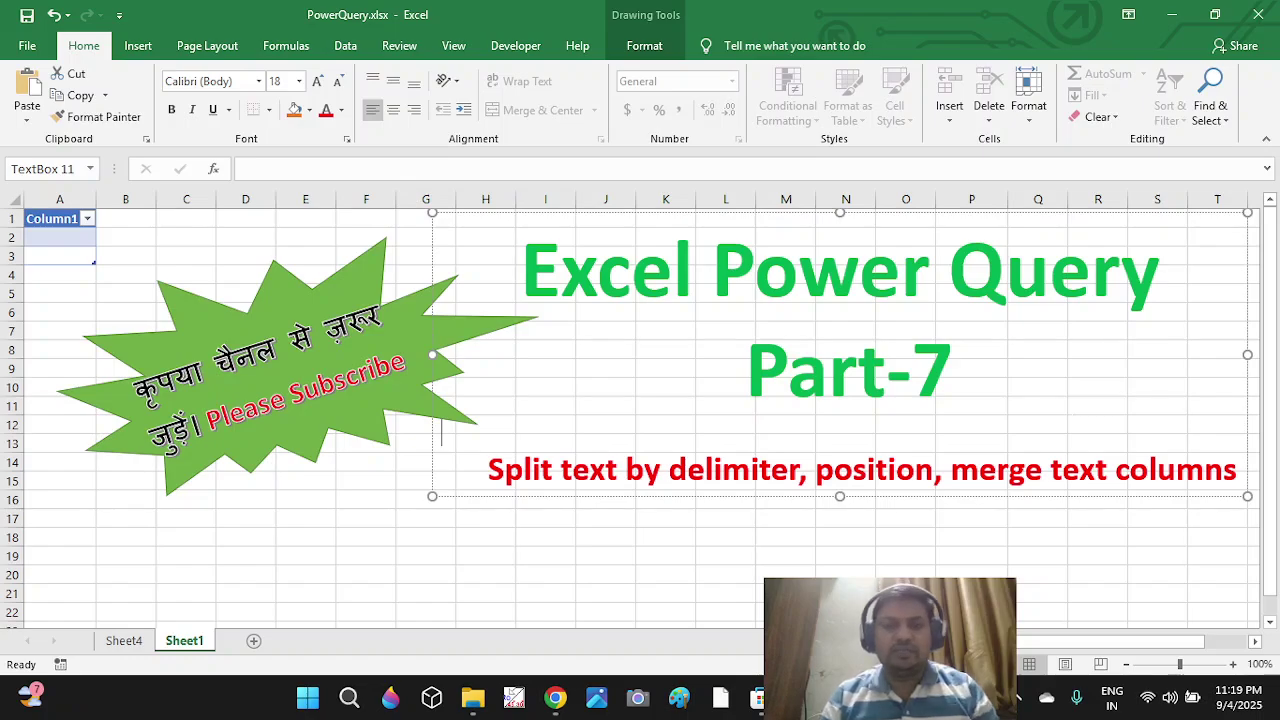
mouse_move(885, 697)
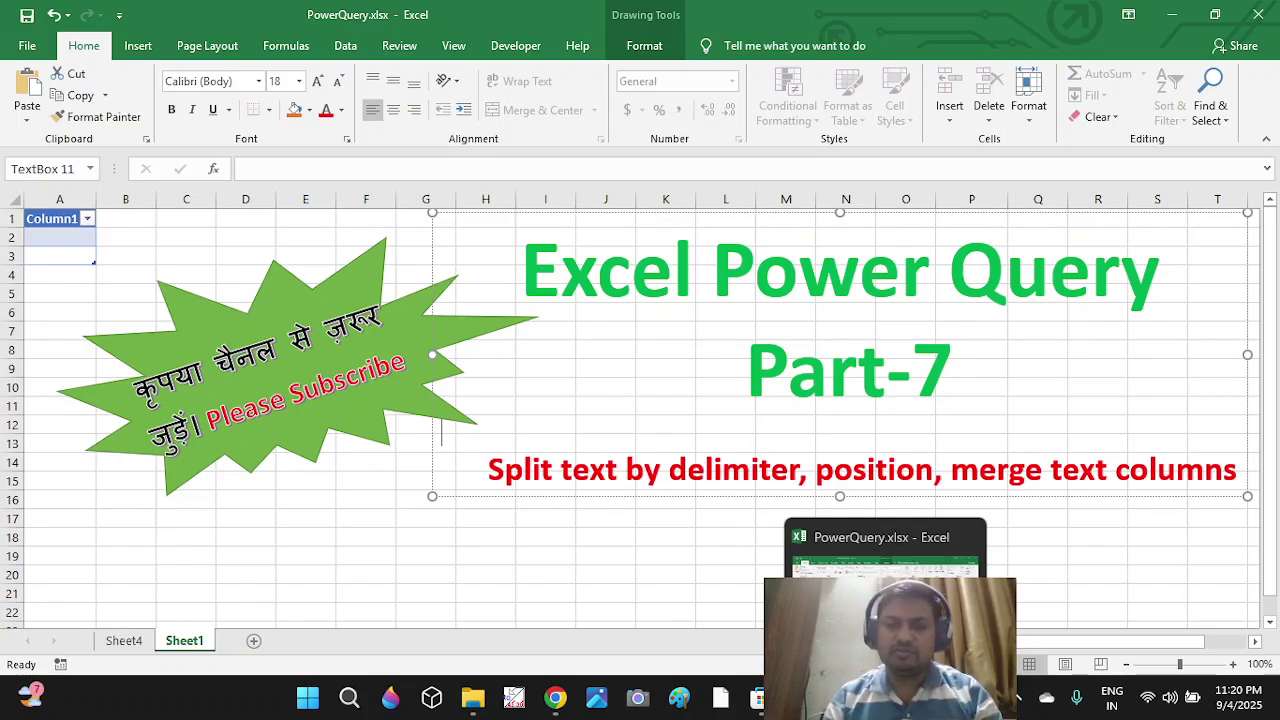
left_click(885, 697)
left_click(885, 697)
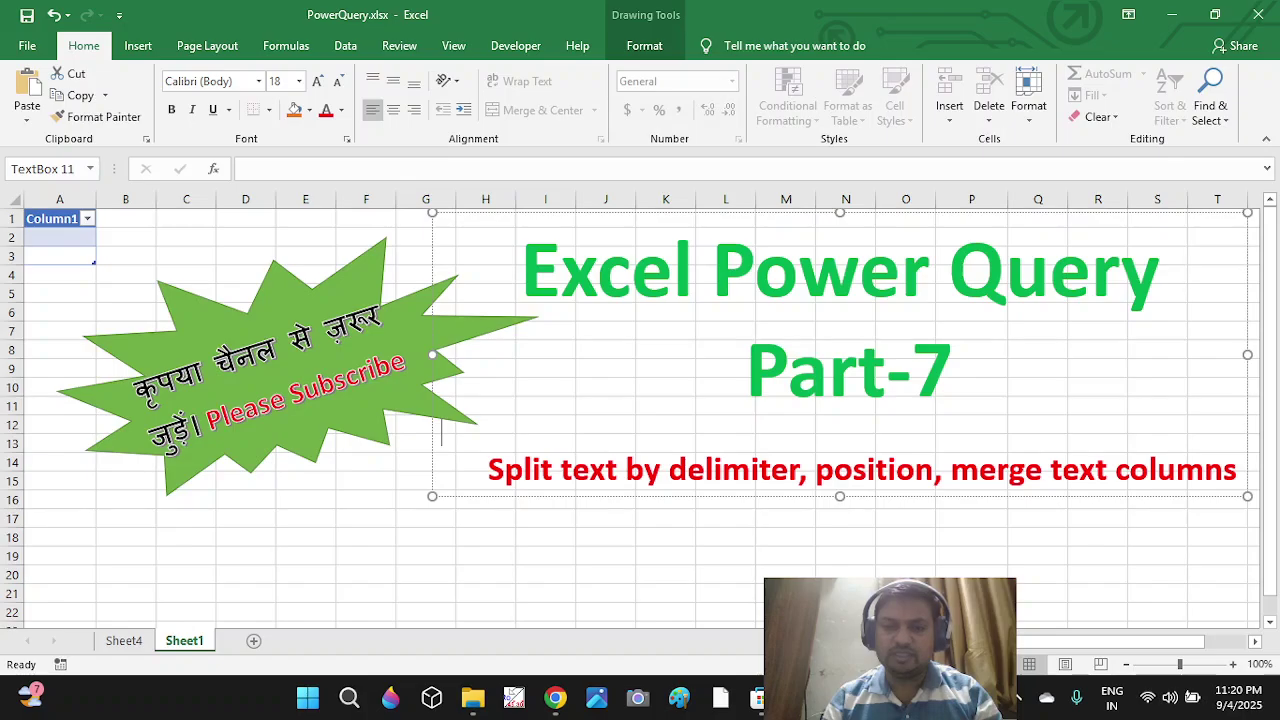
Open Sheet4 and examine the Custom and DateValue columns of the sales table.
left_click(126, 640)
left_click(260, 368)
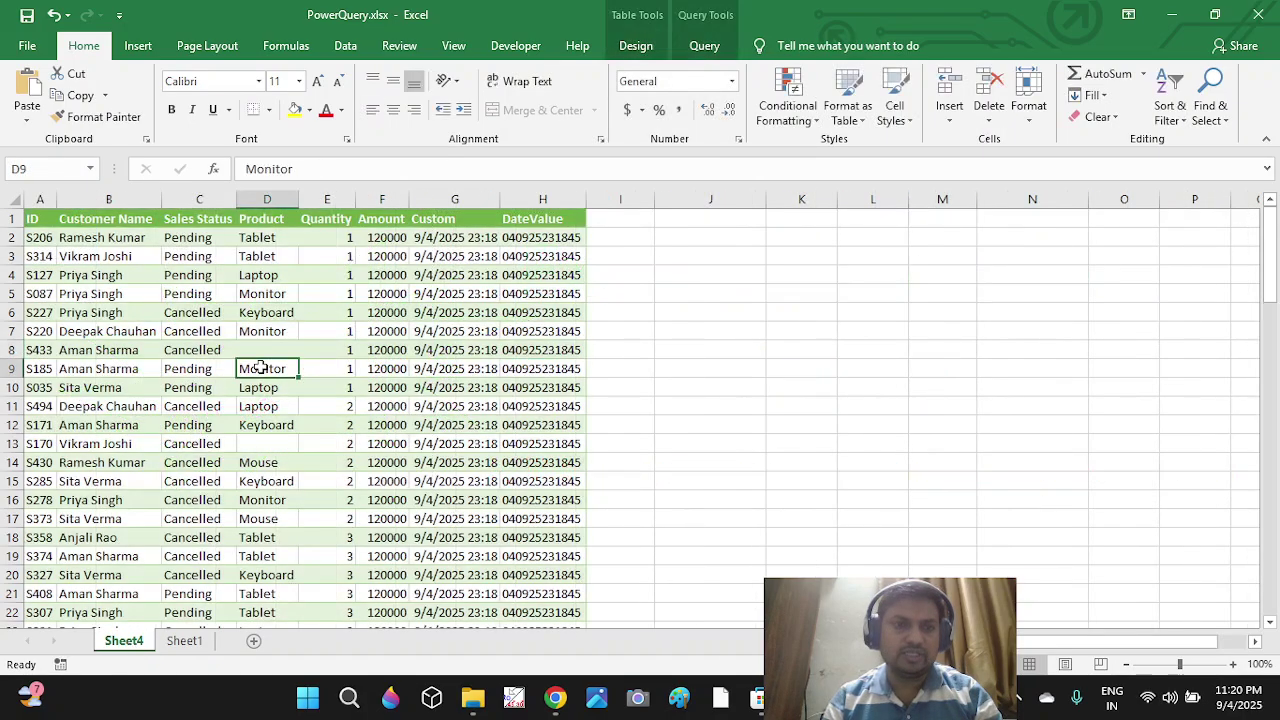
left_click(540, 210)
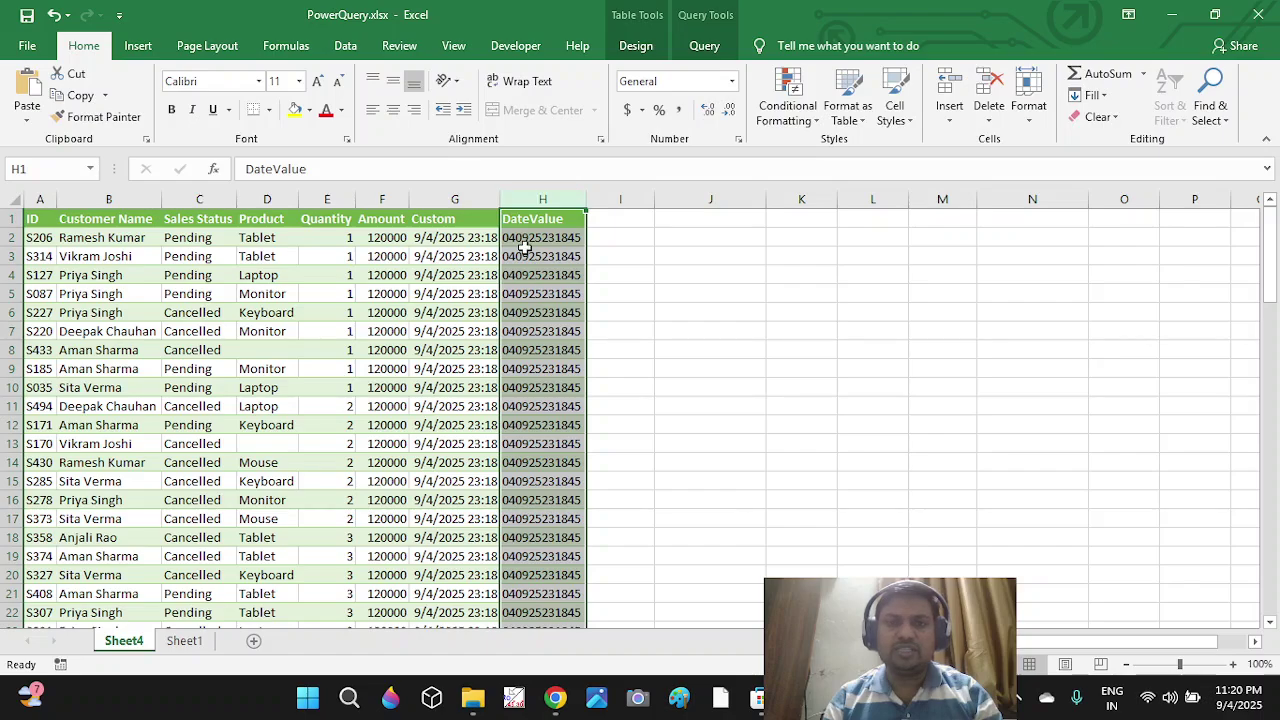
left_click(466, 237)
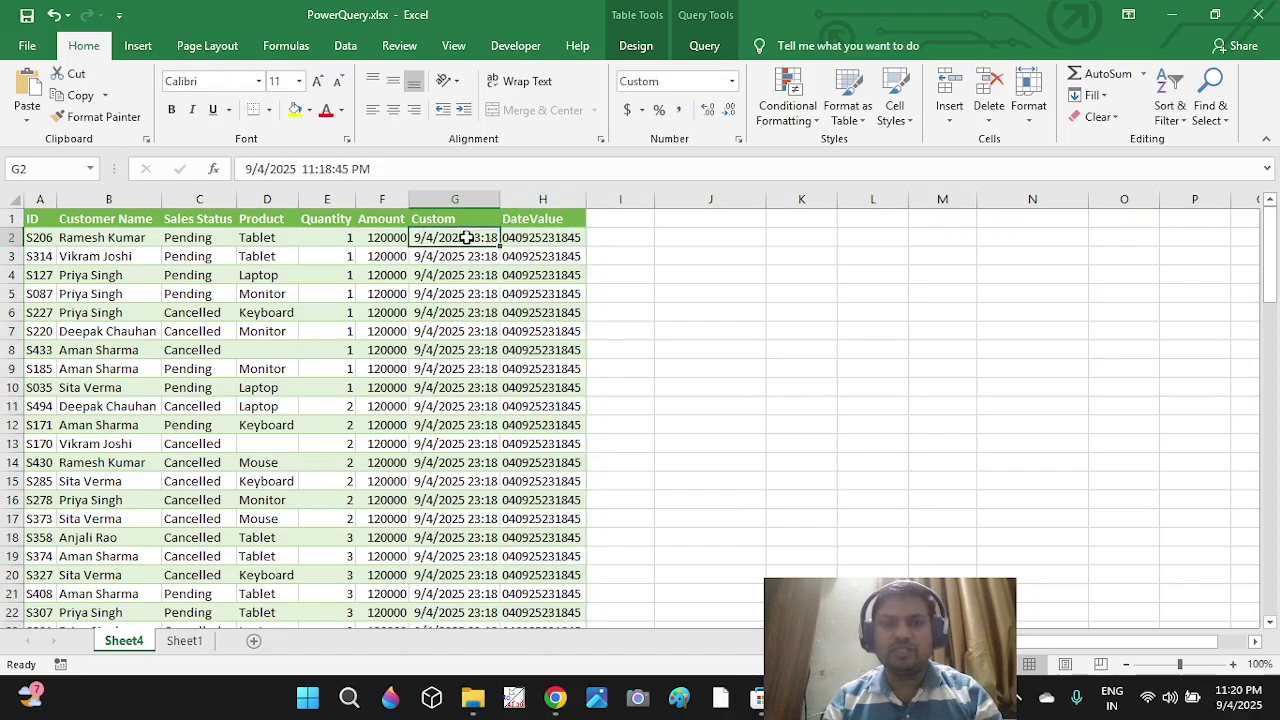
left_click(555, 238)
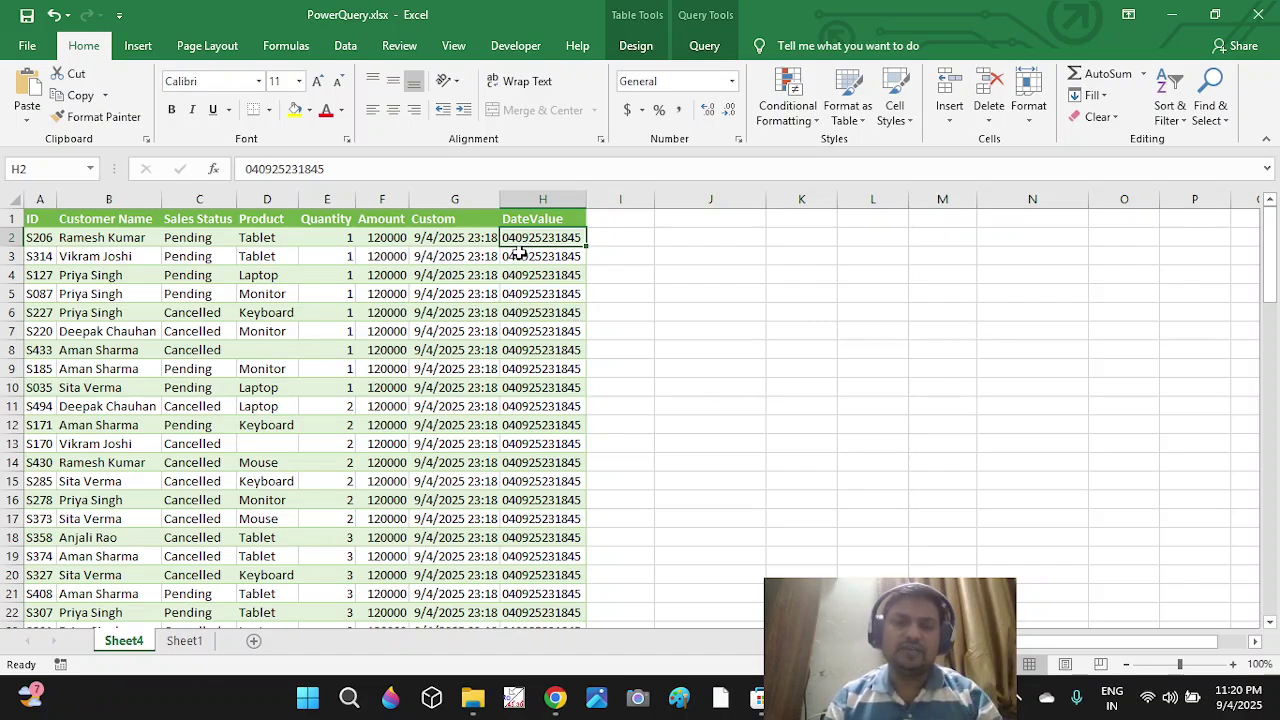
Launch the Power Query Editor on the workbook's sales_data_500 query.
left_click(30, 50)
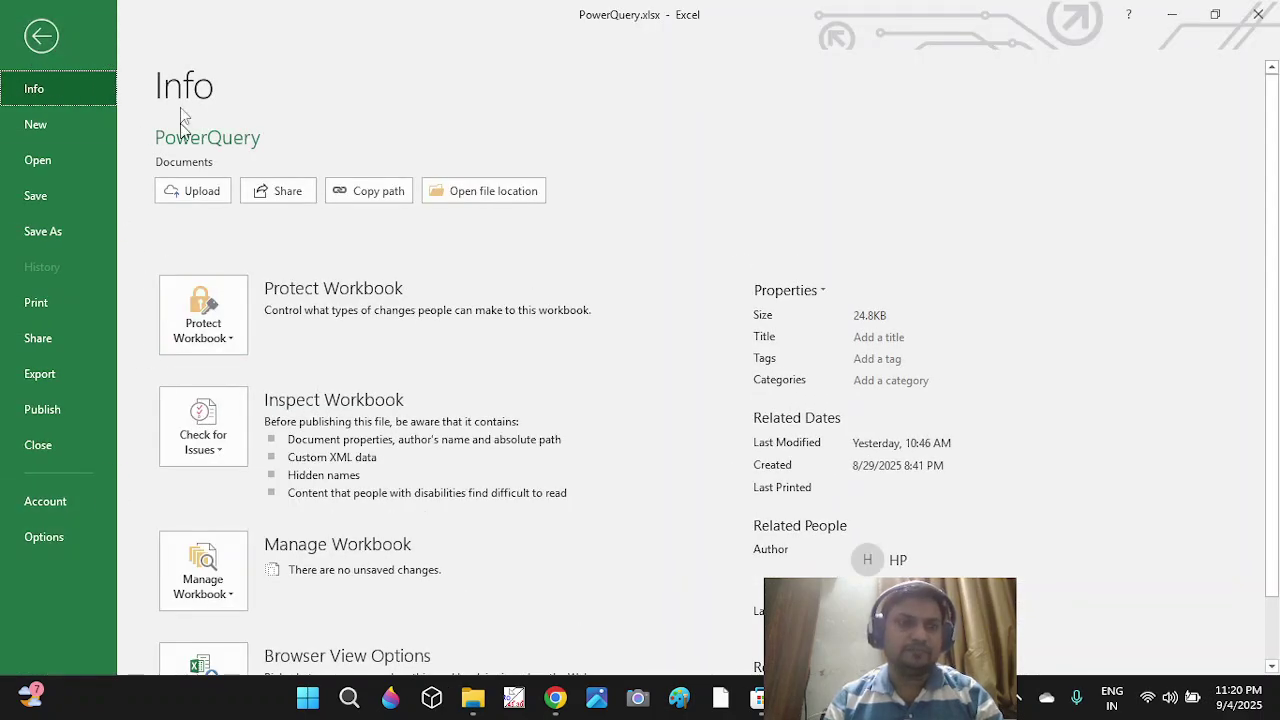
left_click(41, 40)
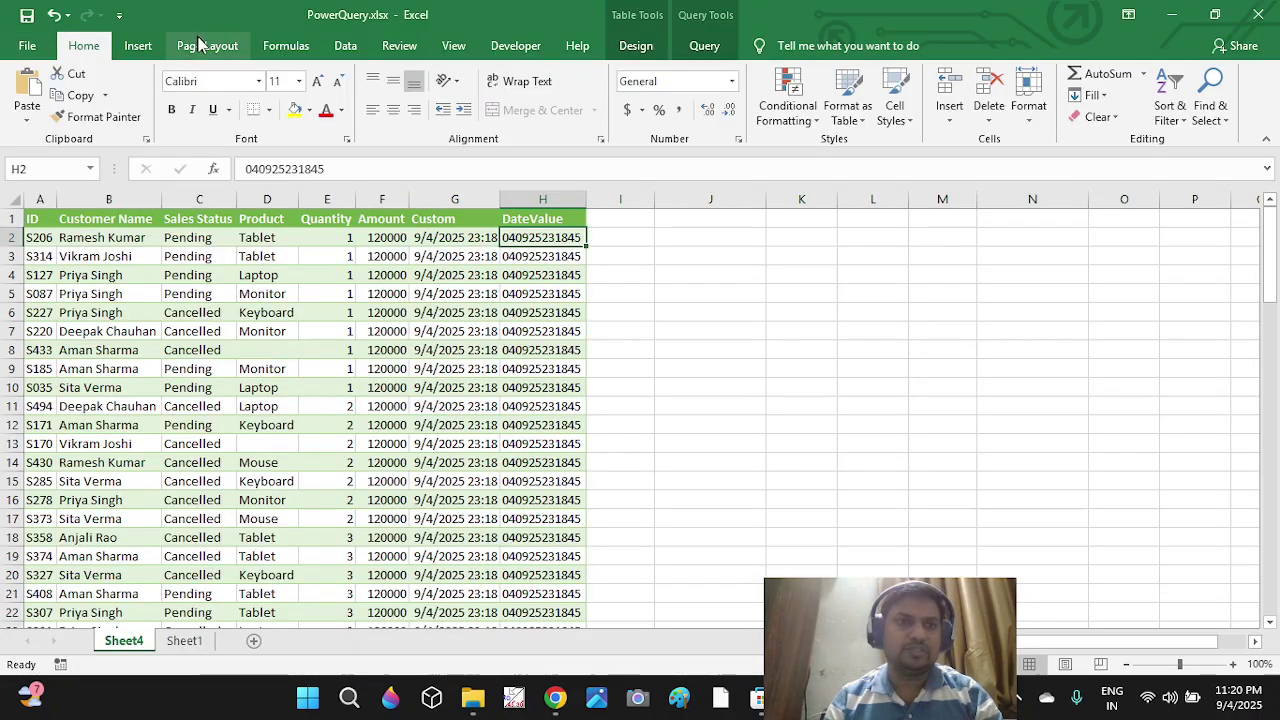
left_click(347, 46)
left_click(33, 112)
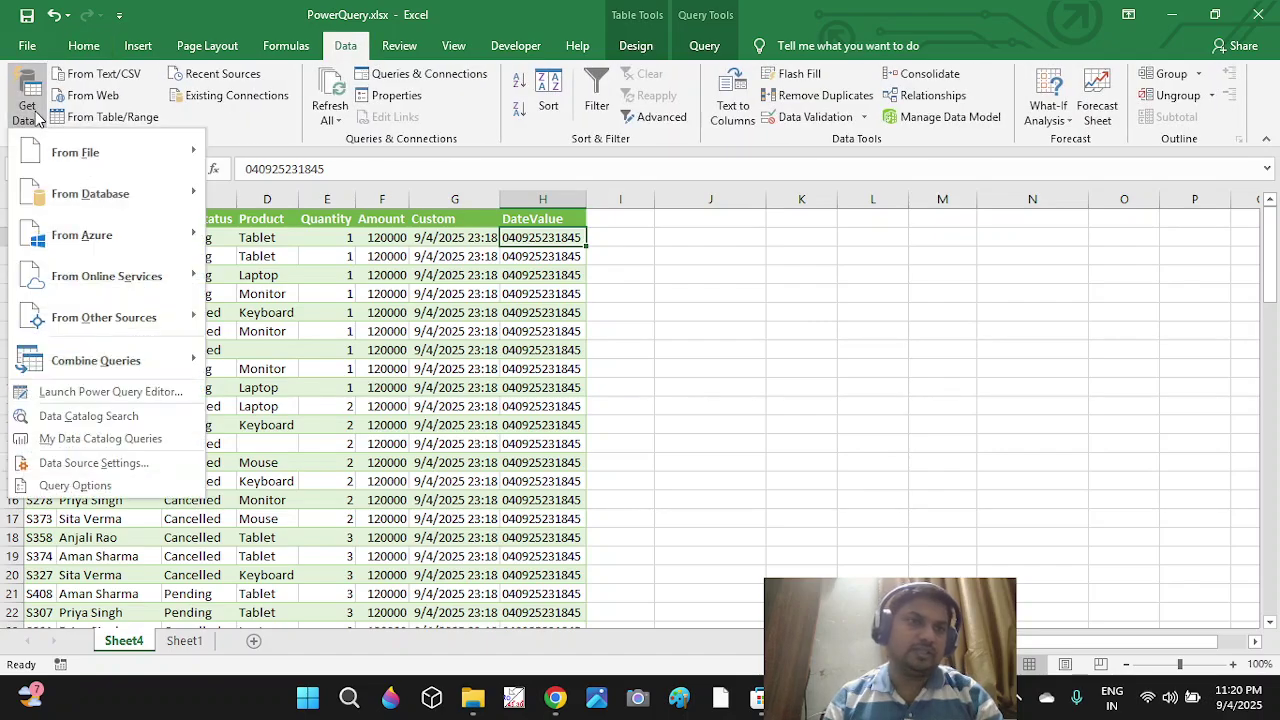
left_click(108, 395)
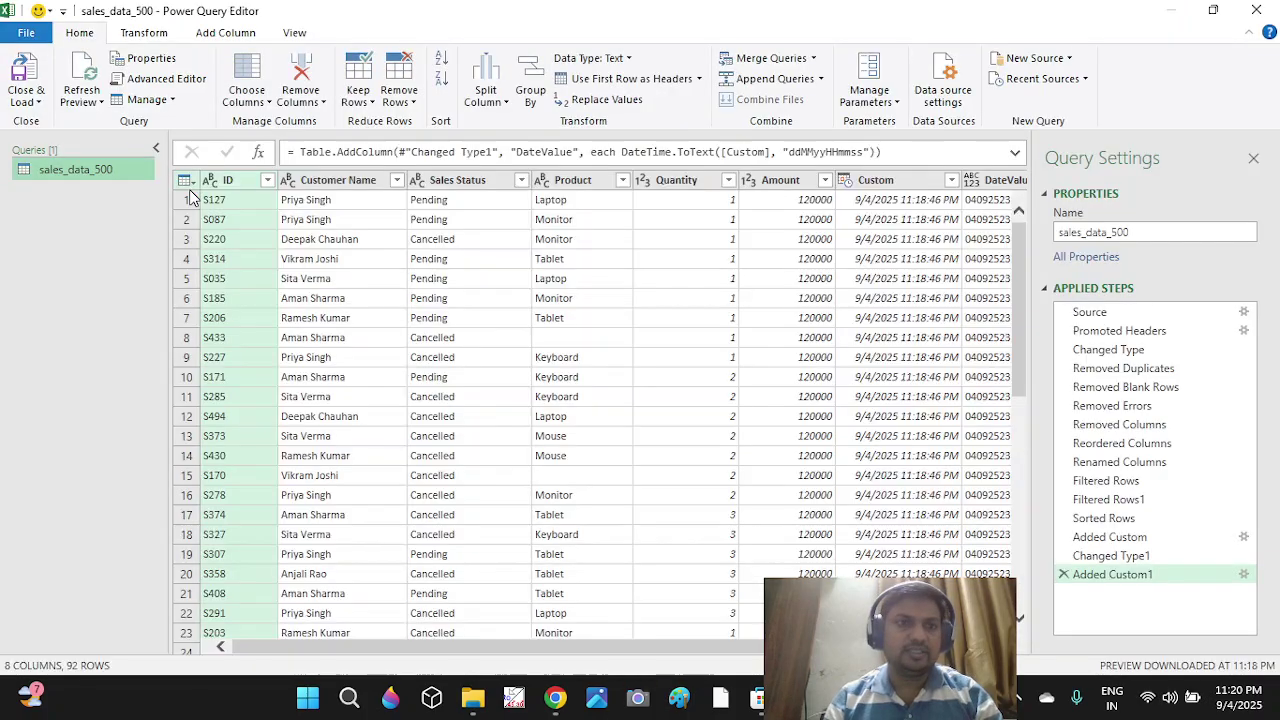
double_click(95, 169)
key("Return")
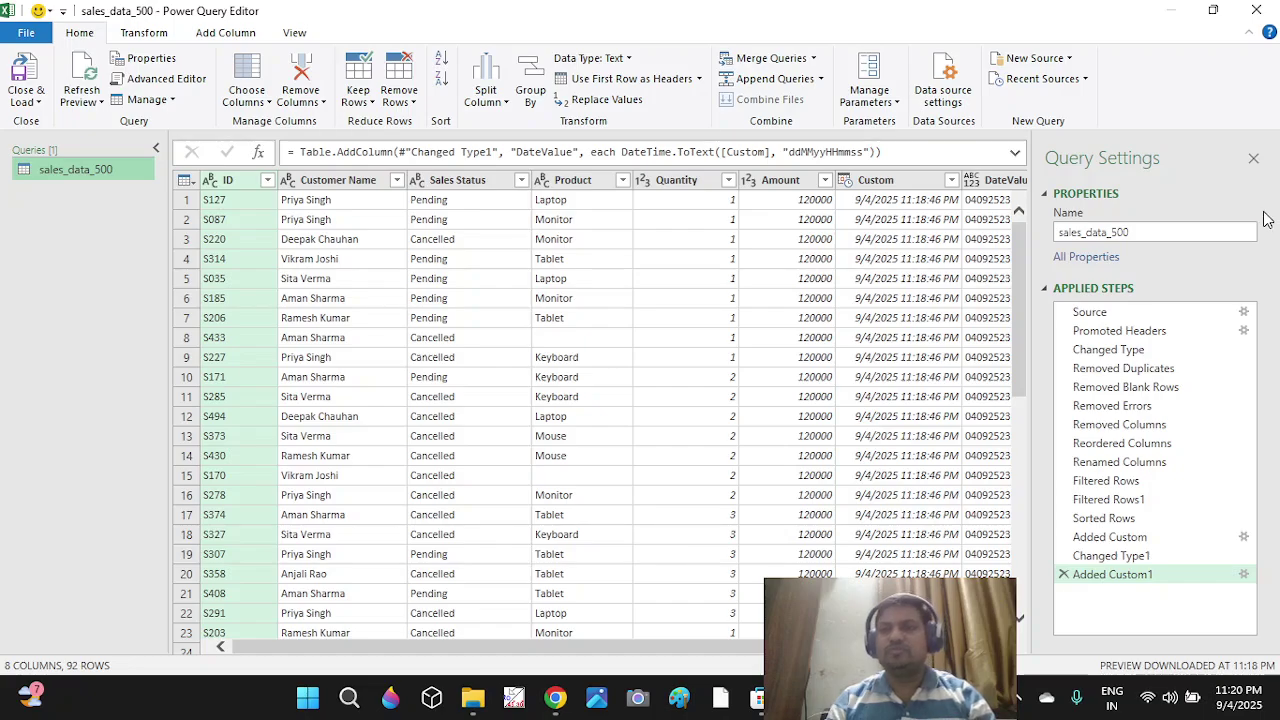
left_click(465, 186)
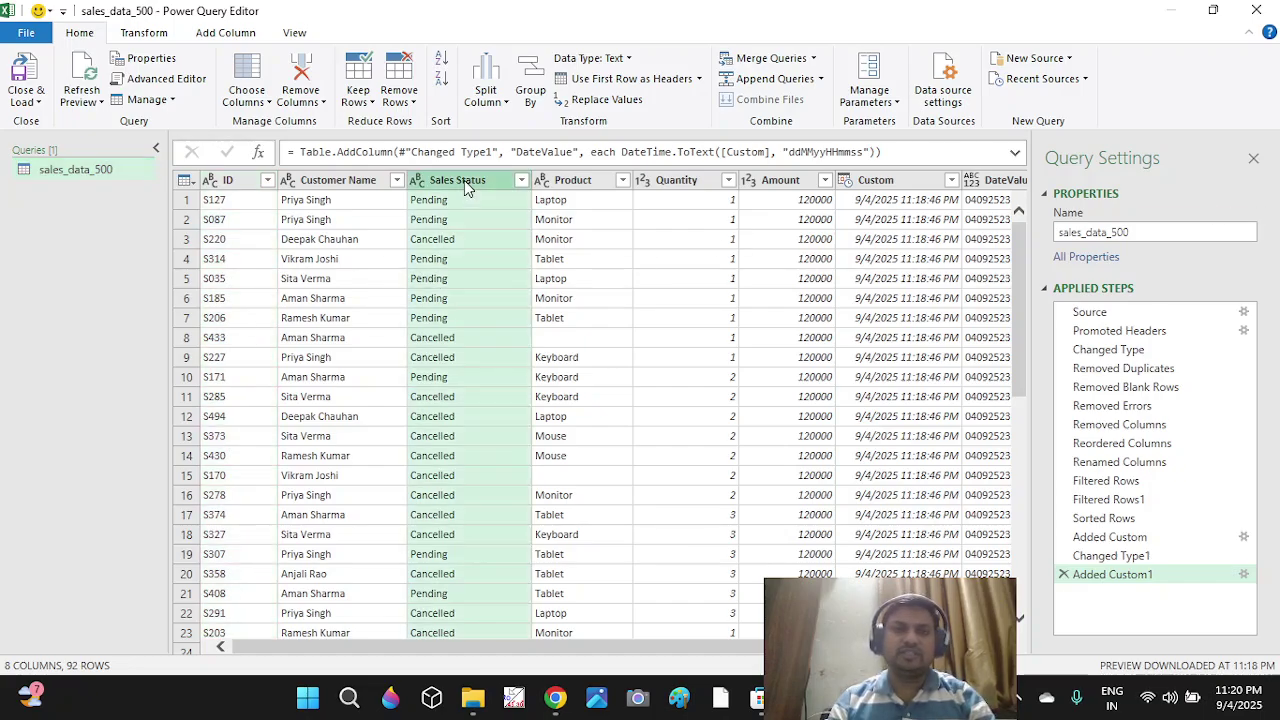
left_click(578, 183, "ctrl")
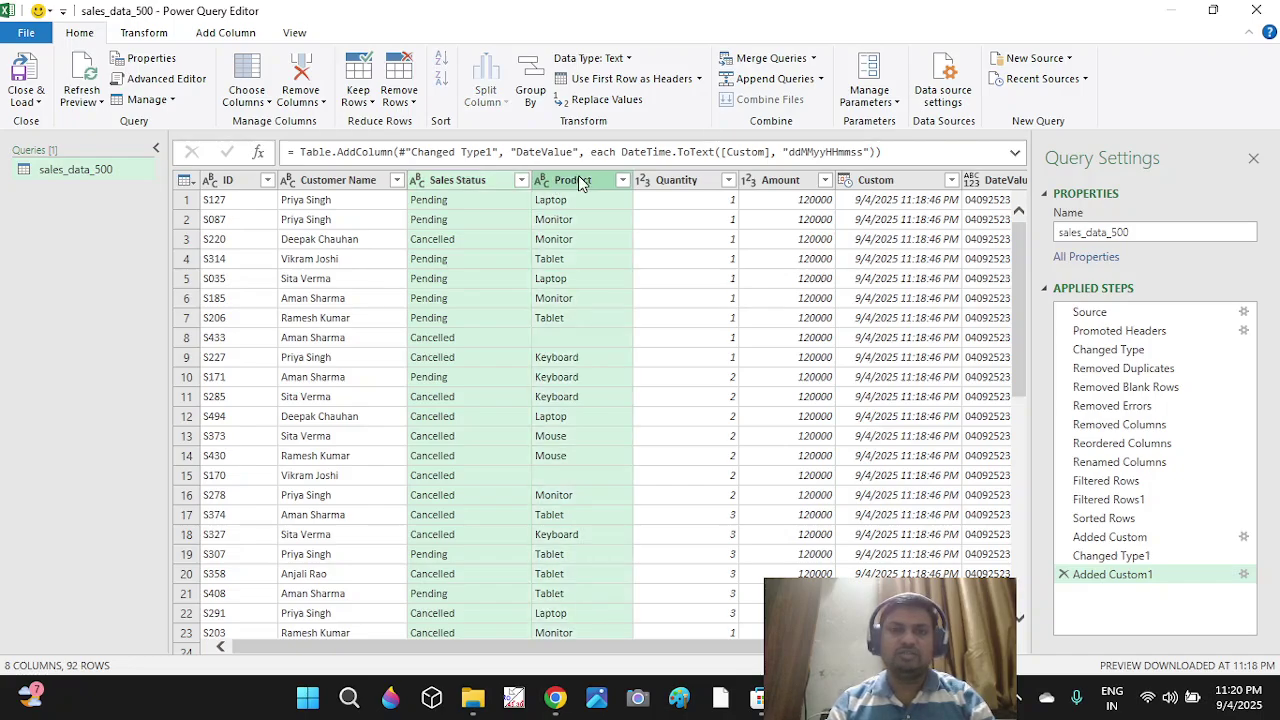
left_click(642, 248)
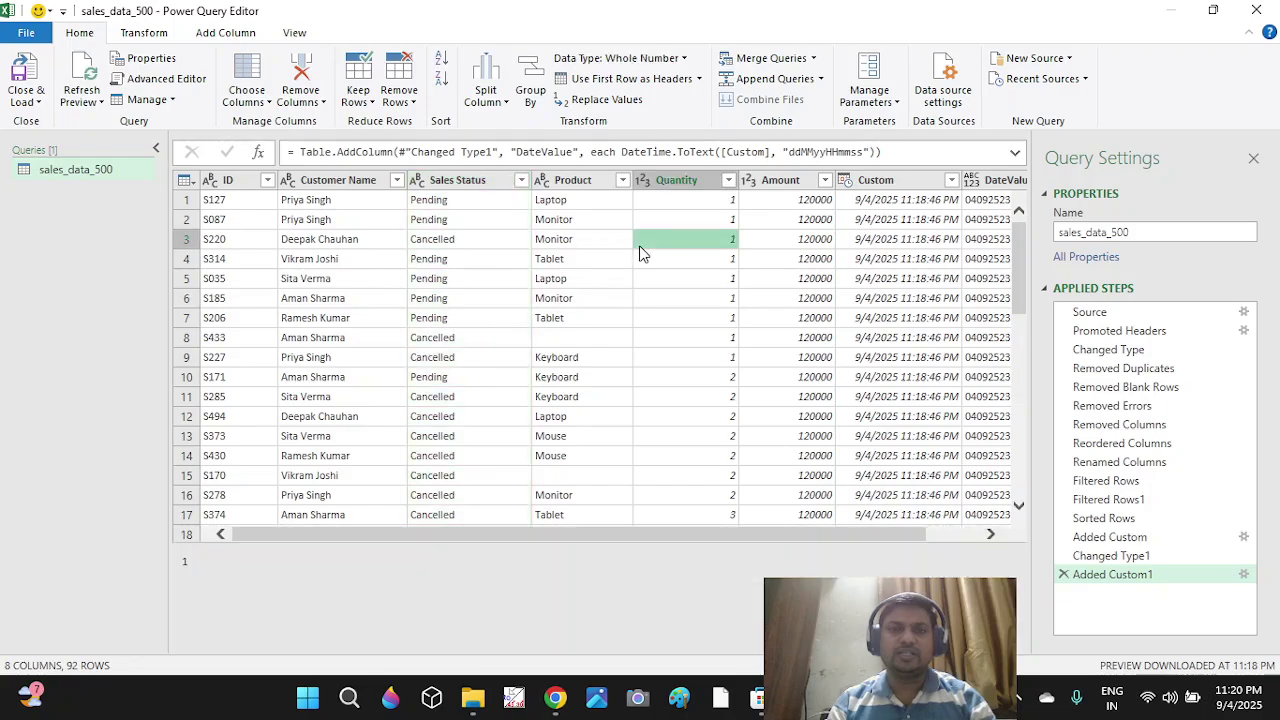
Start merging the Sales Status and Product columns, in that order, with a custom separator of "|".
left_click(460, 186)
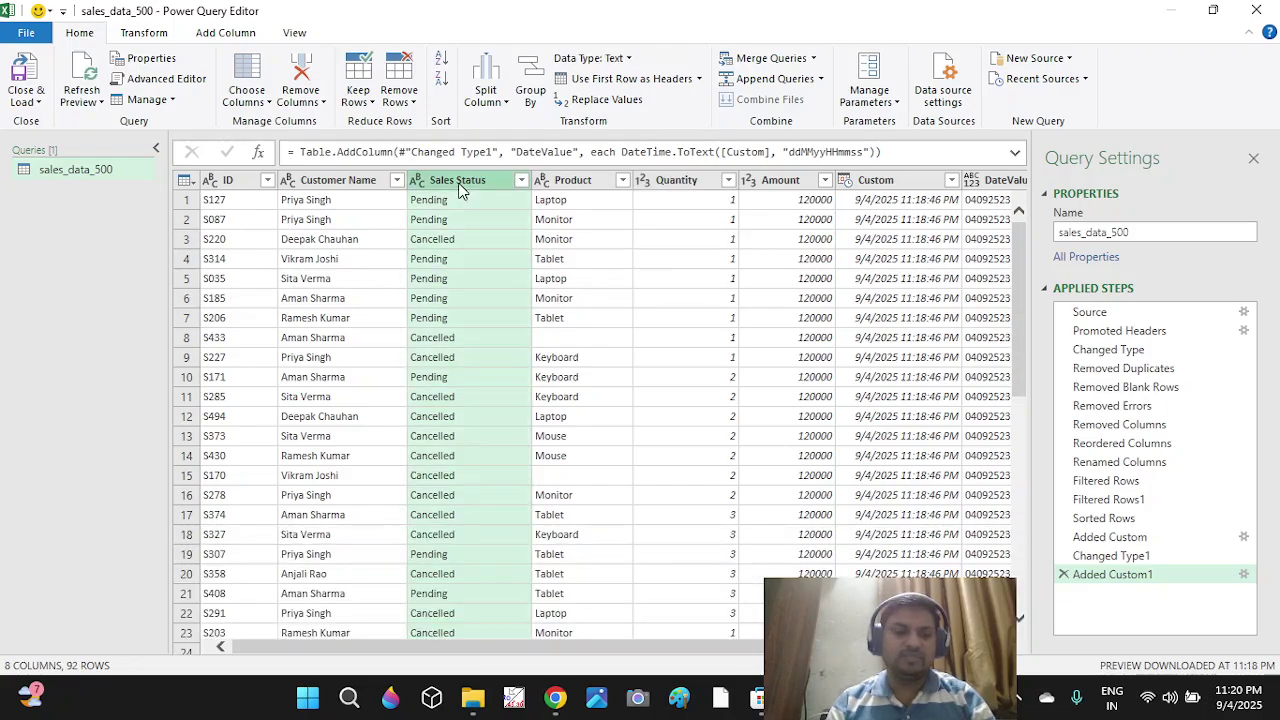
left_click(580, 183, "ctrl")
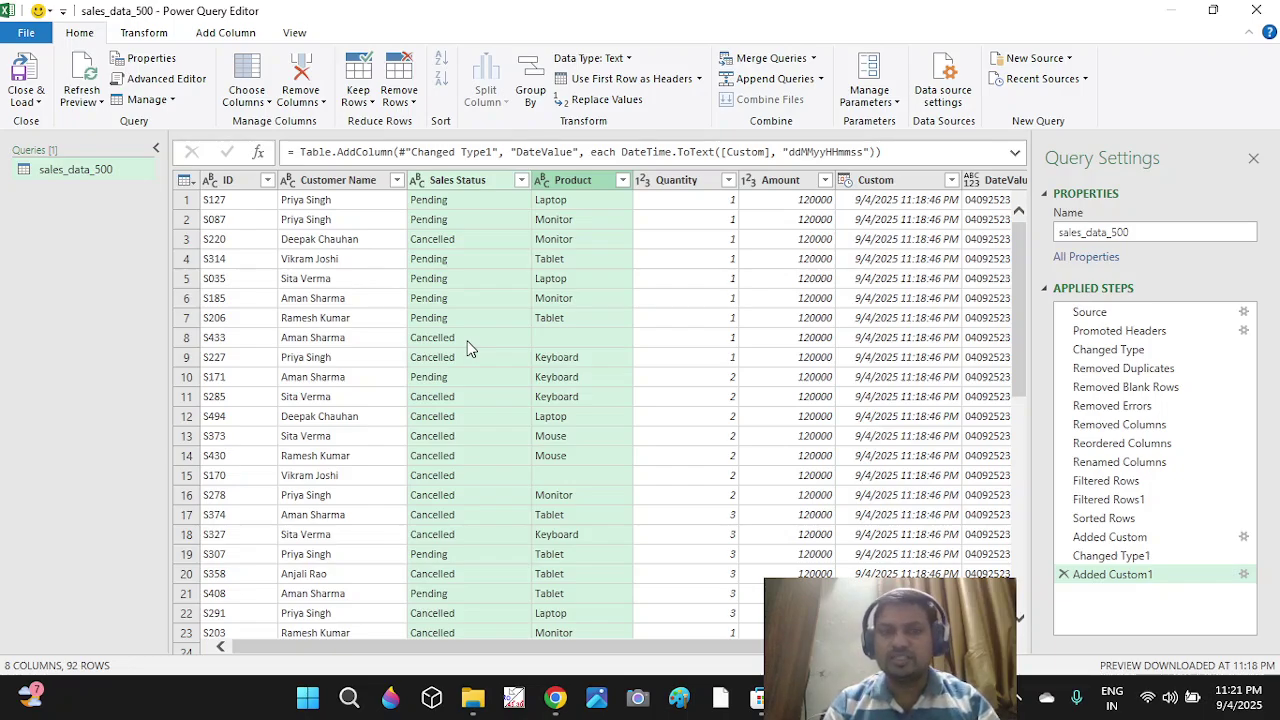
right_click(484, 189)
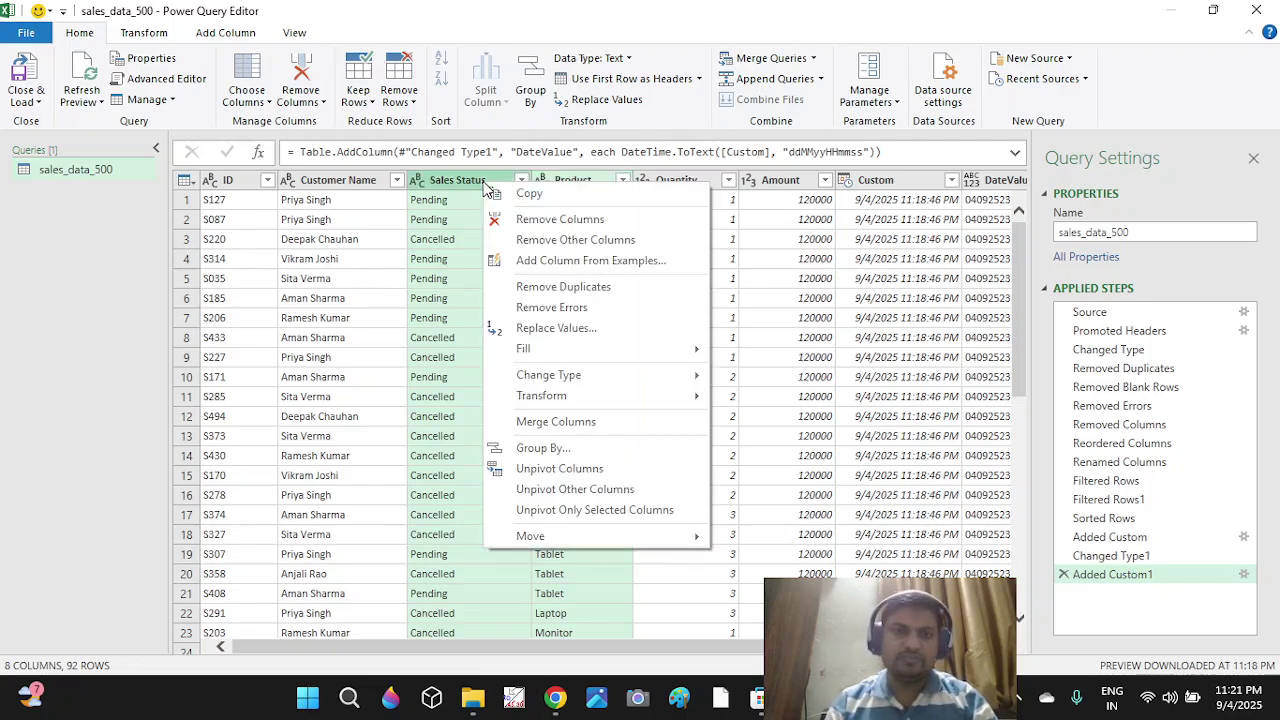
left_click(573, 425)
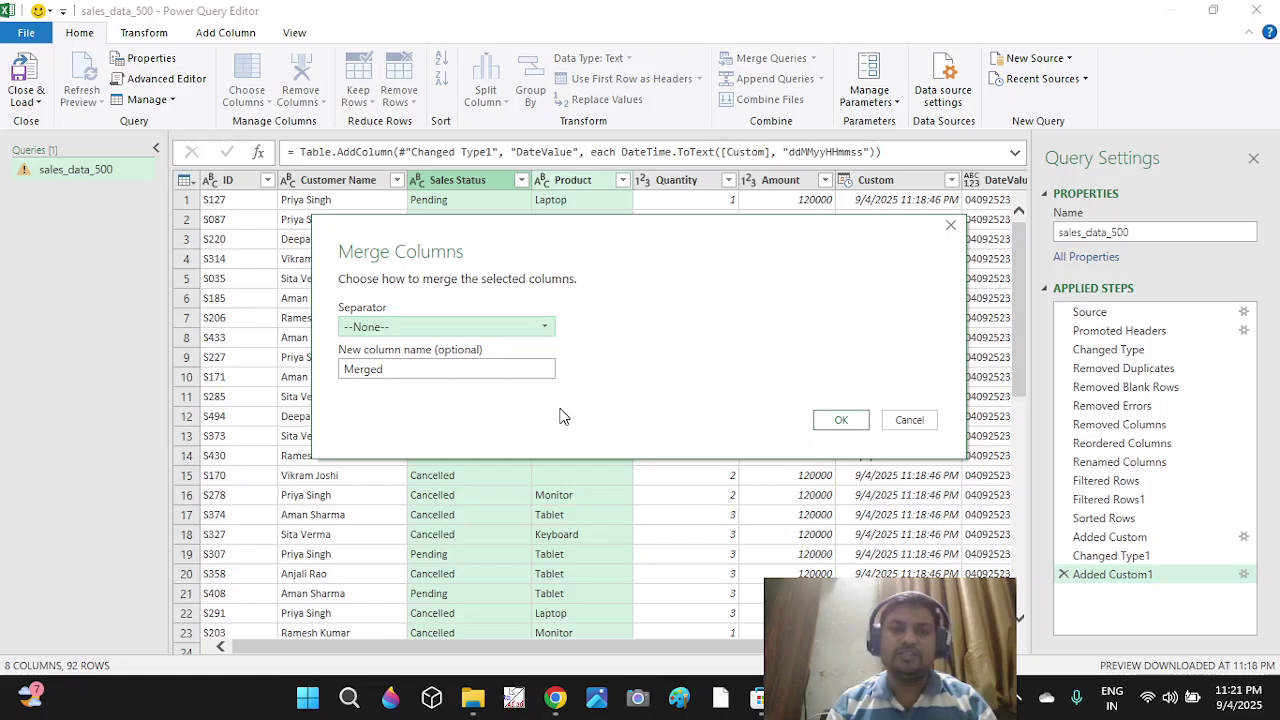
left_click(545, 327)
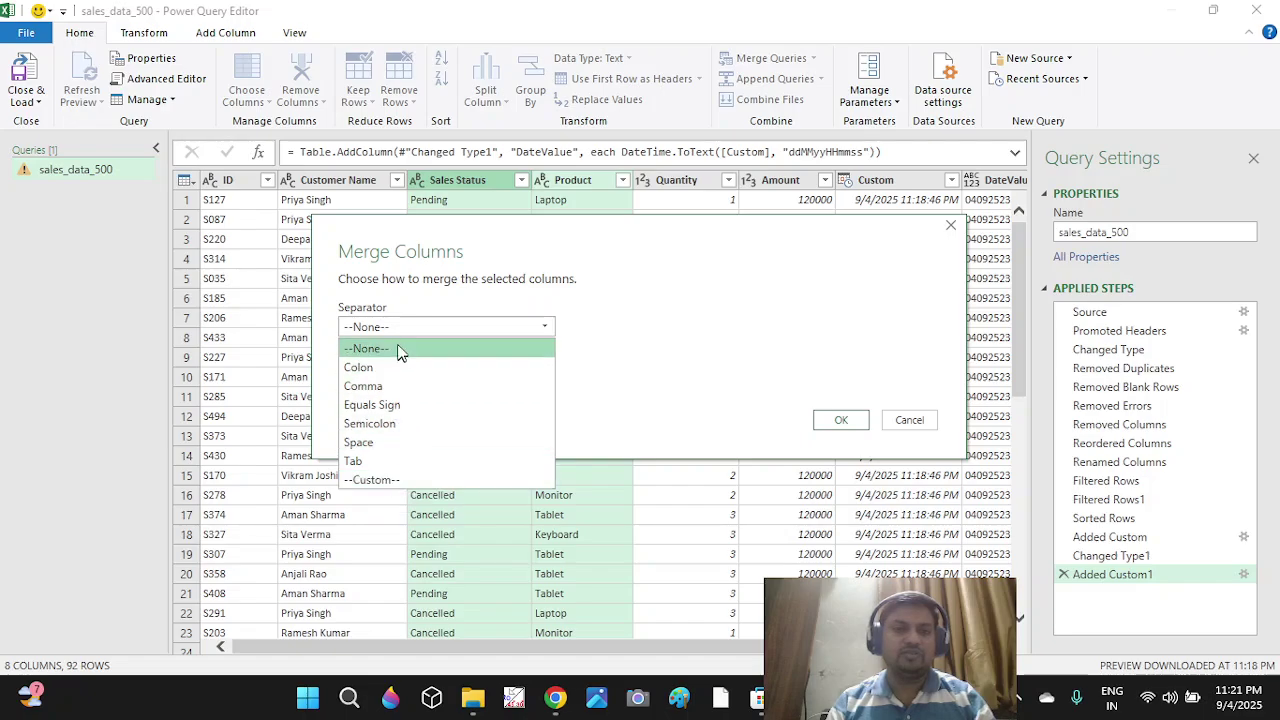
left_click(389, 482)
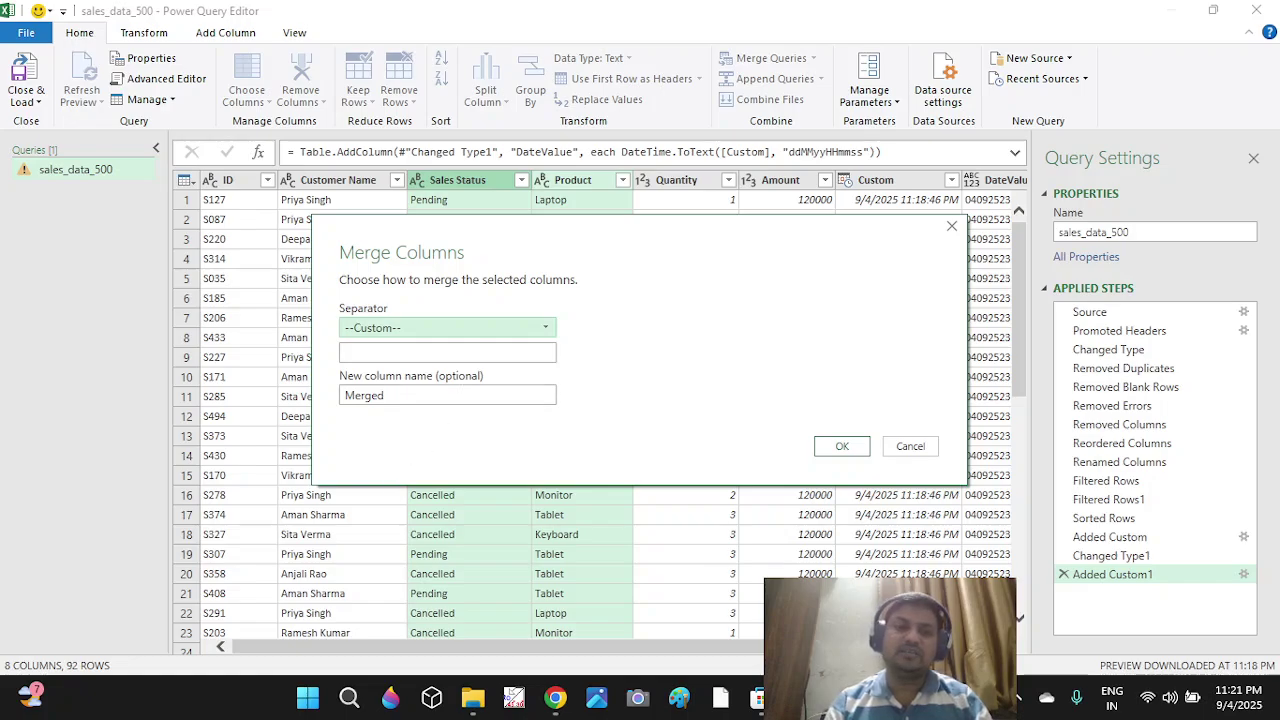
left_click(400, 352)
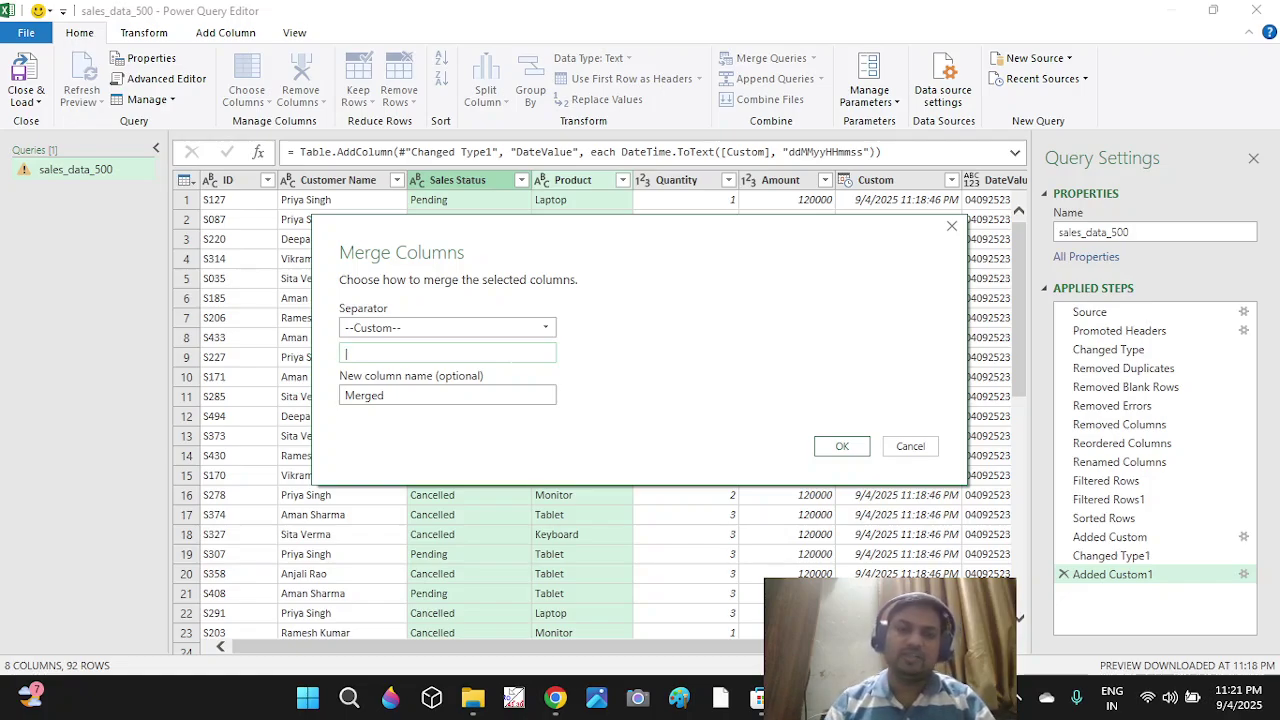
type("|")
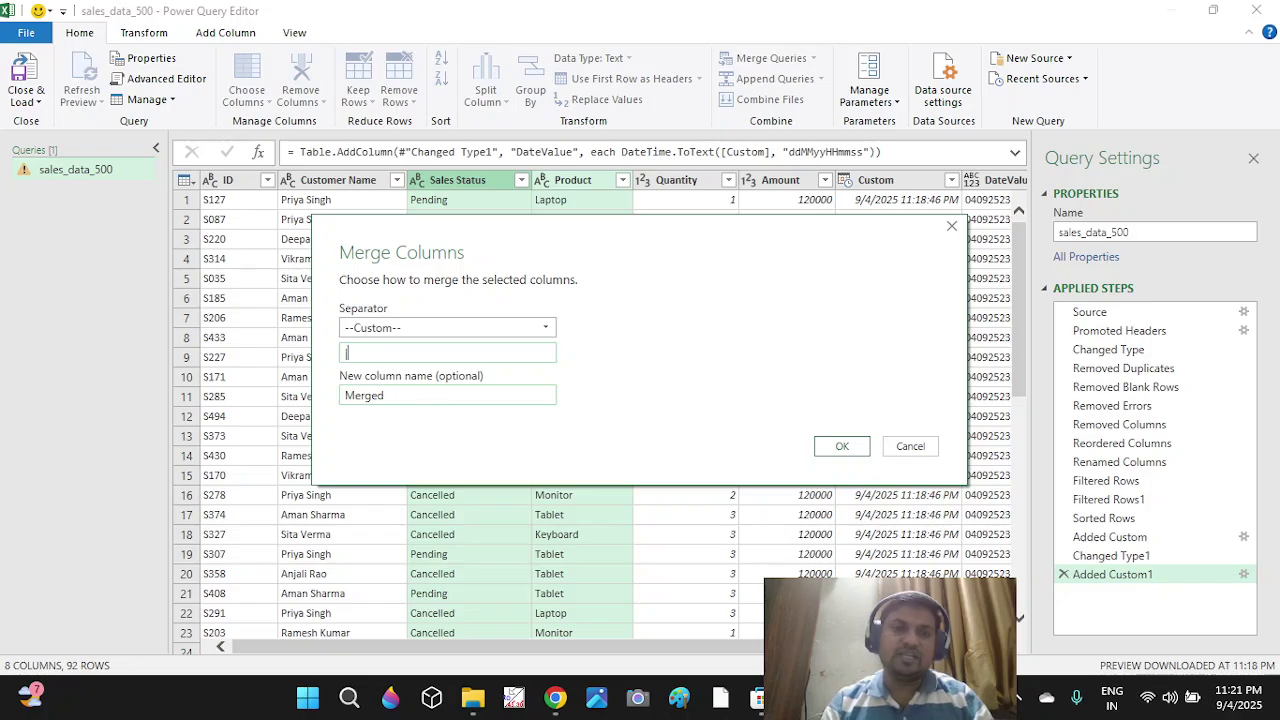
Name the new merged column "Sales Status|Product" and apply the merge.
left_click(385, 395)
double_click(385, 395)
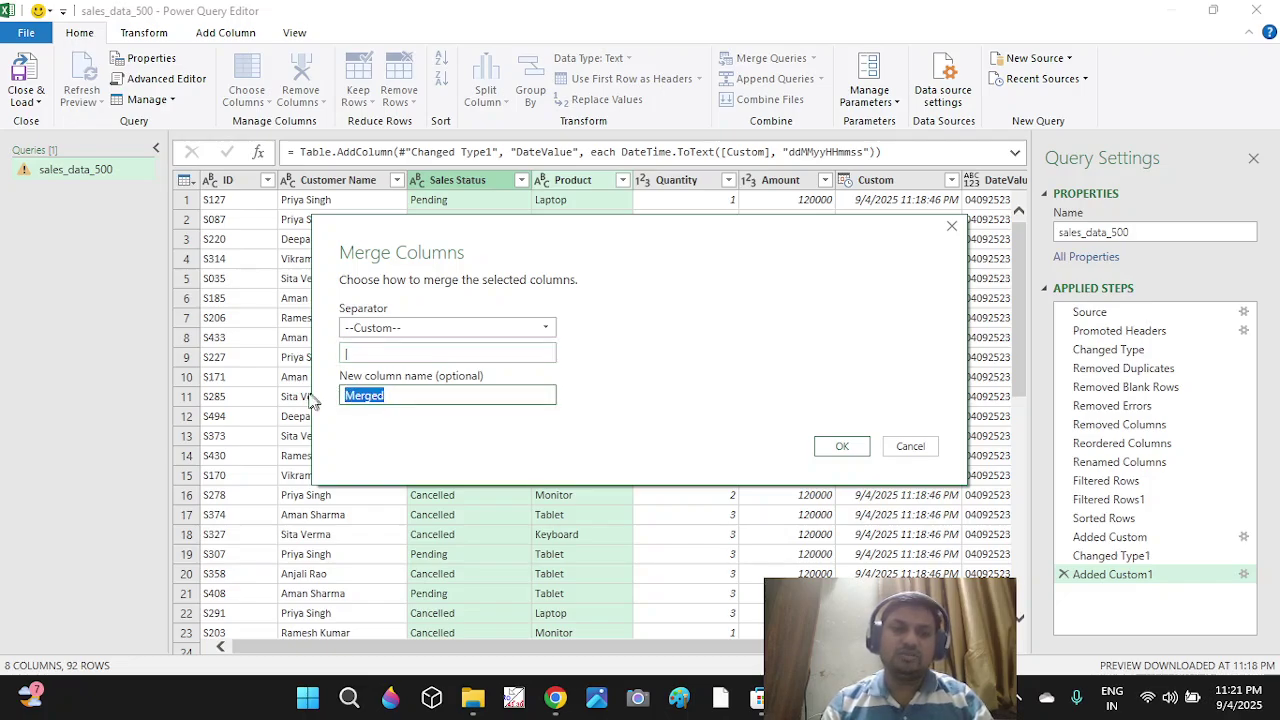
key("End")
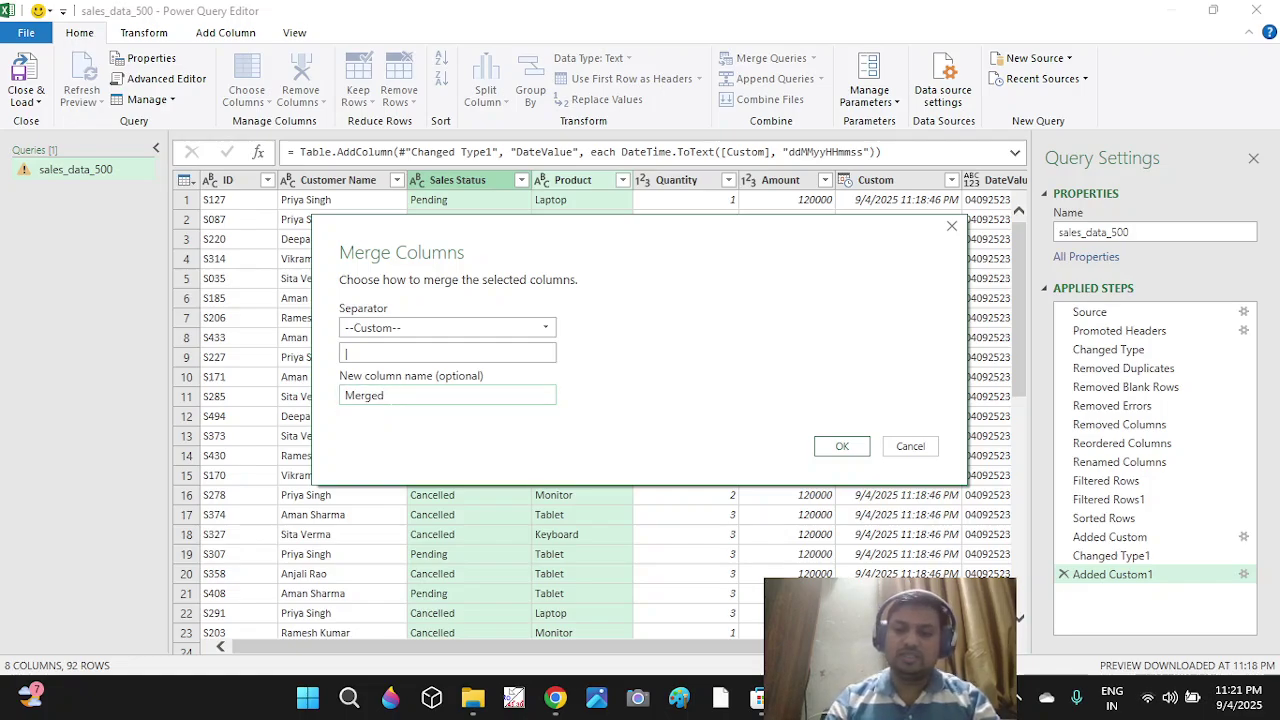
type("IG")
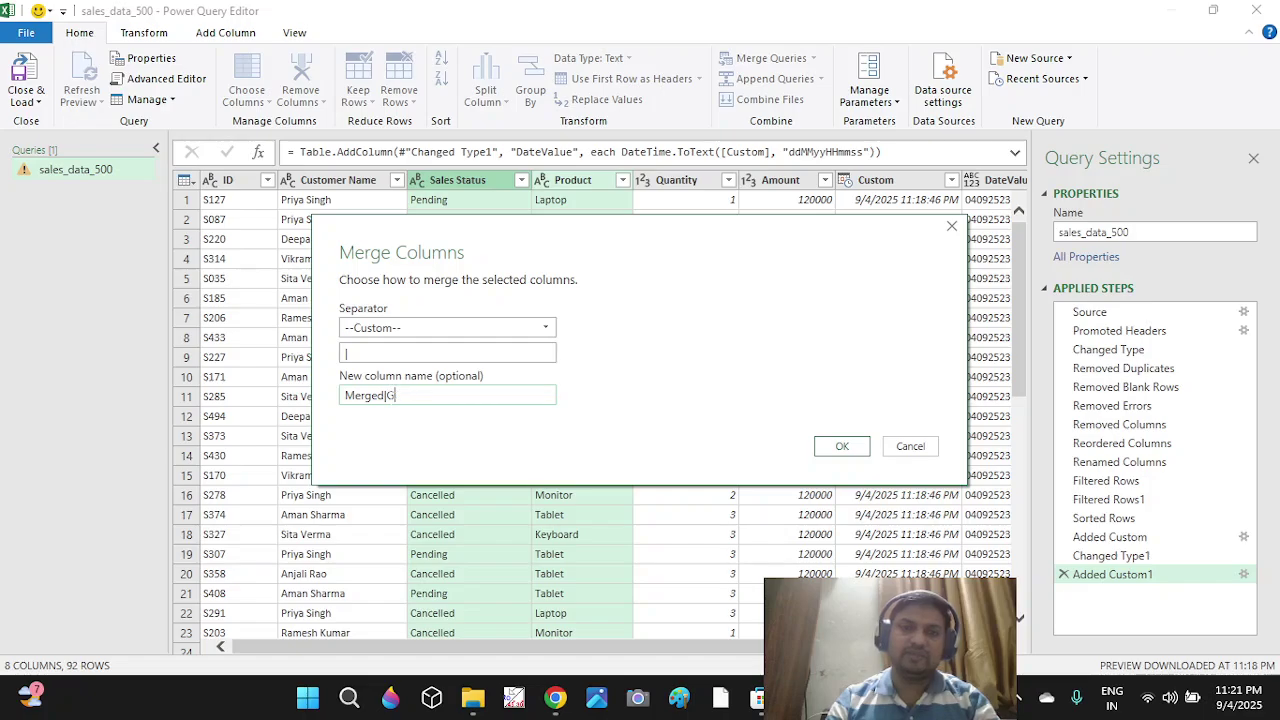
key("BackSpace")
key("BackSpace")
key("BackSpace")
key("BackSpace")
key("BackSpace")
key("BackSpace")
key("BackSpace")
key("BackSpace")
type("Sa")
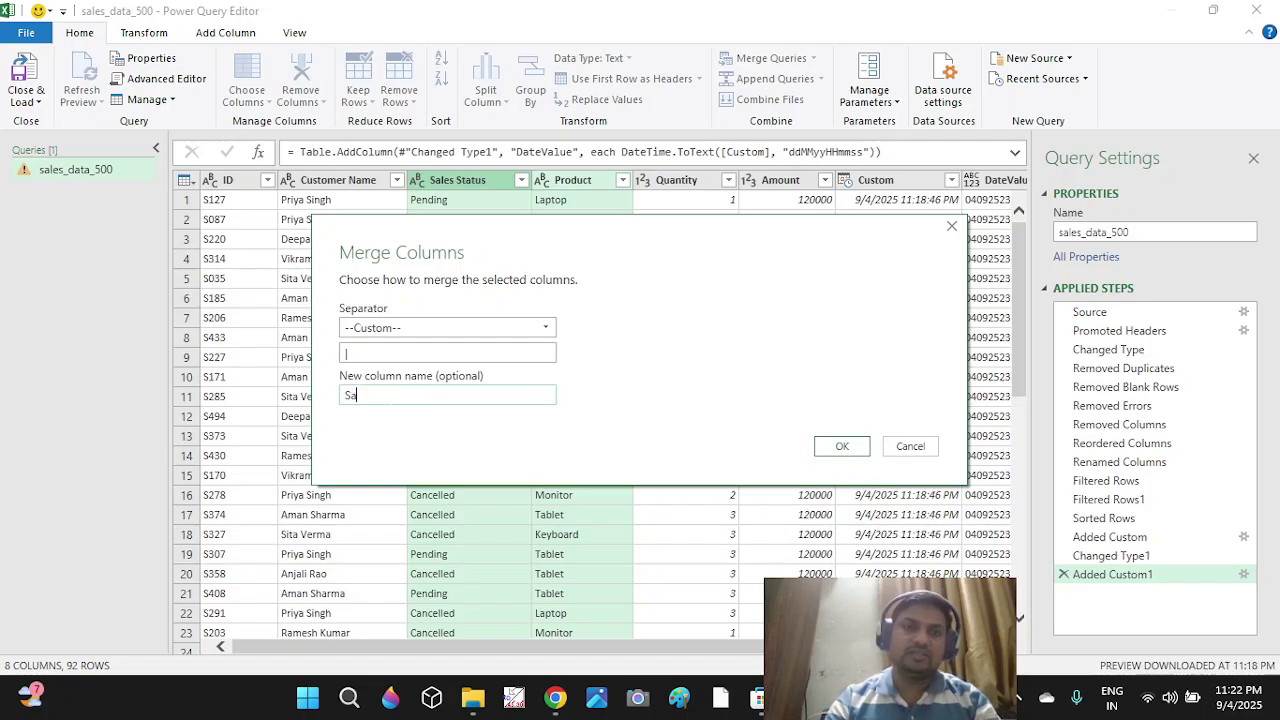
type("les")
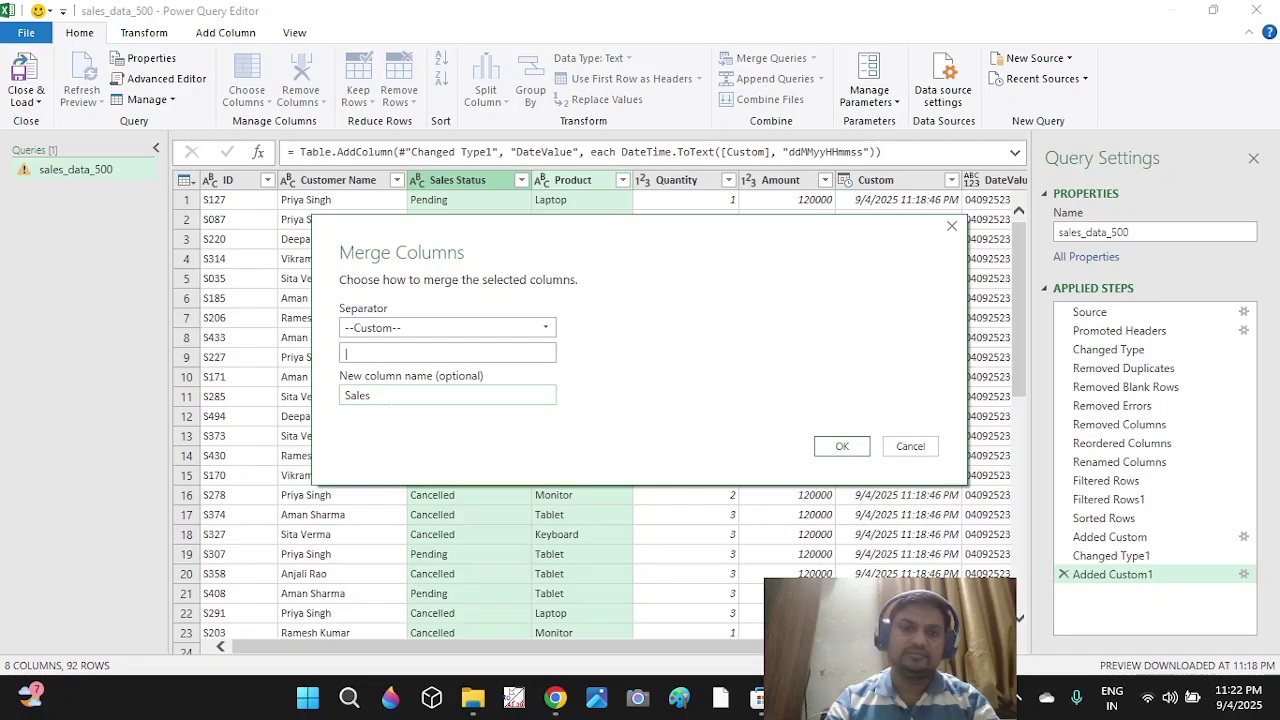
type("e")
key("BackSpace")
key("BackSpace")
key("BackSpace")
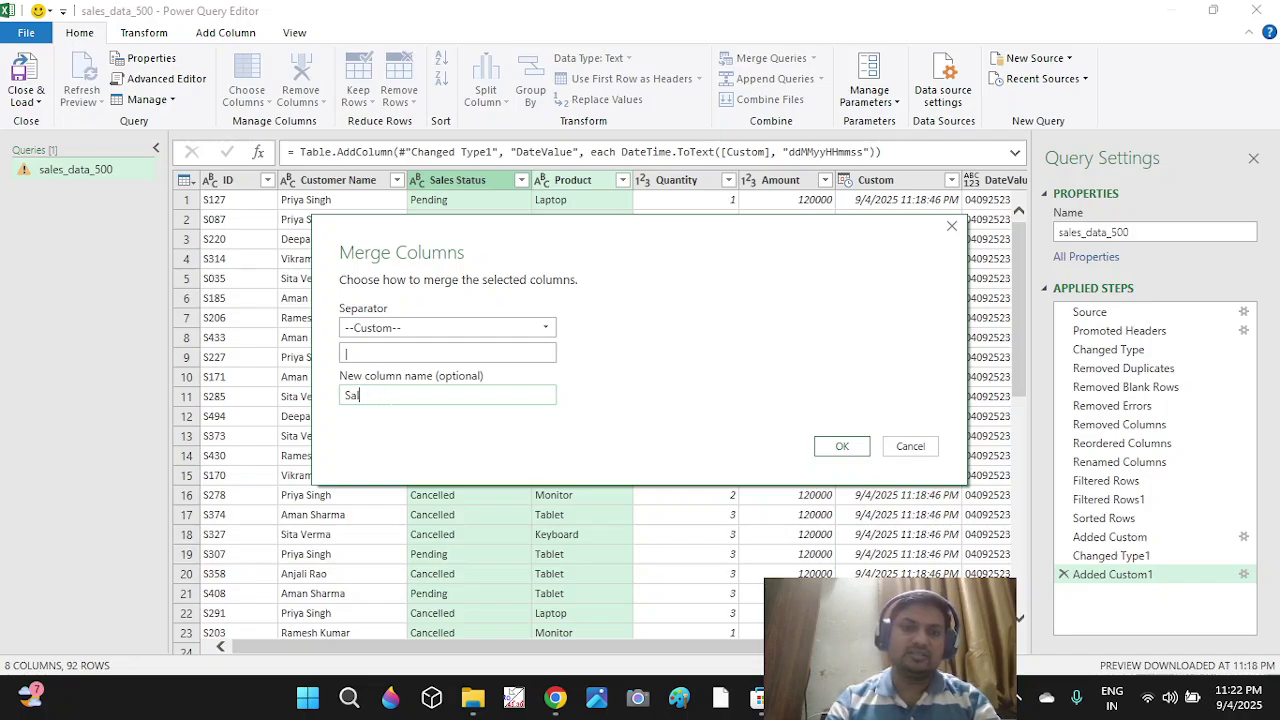
type("es")
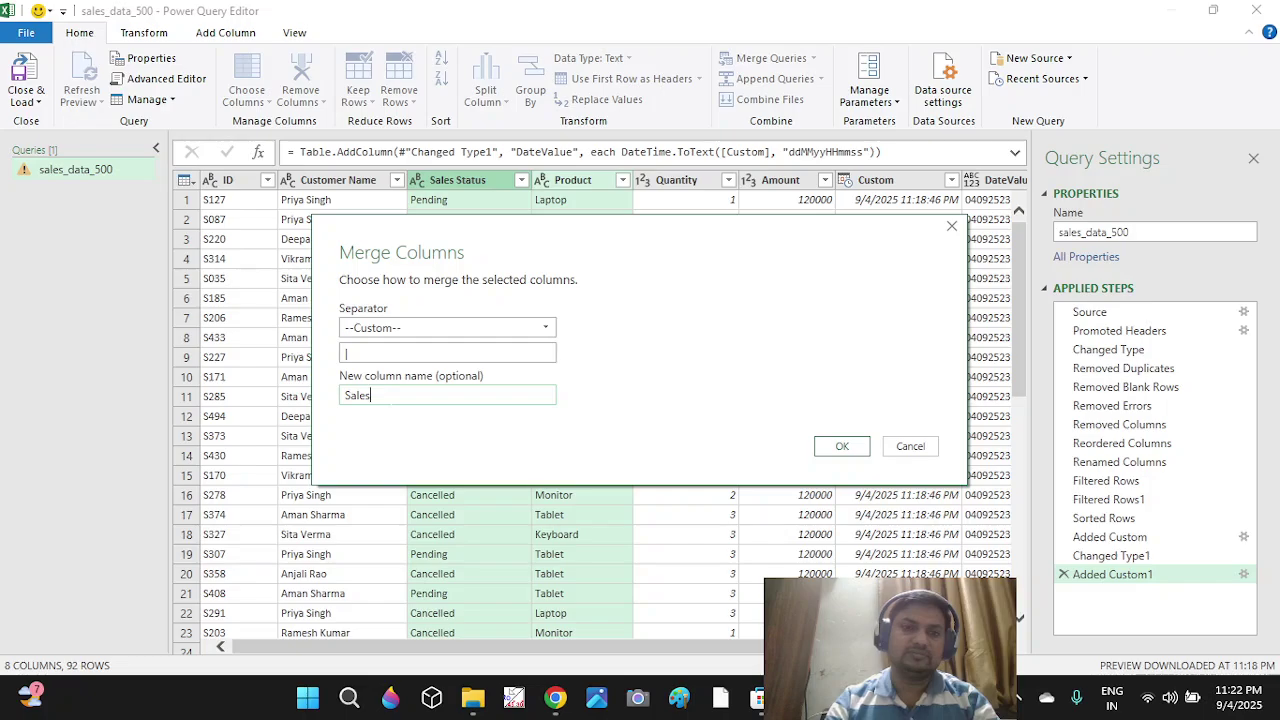
type(" Status")
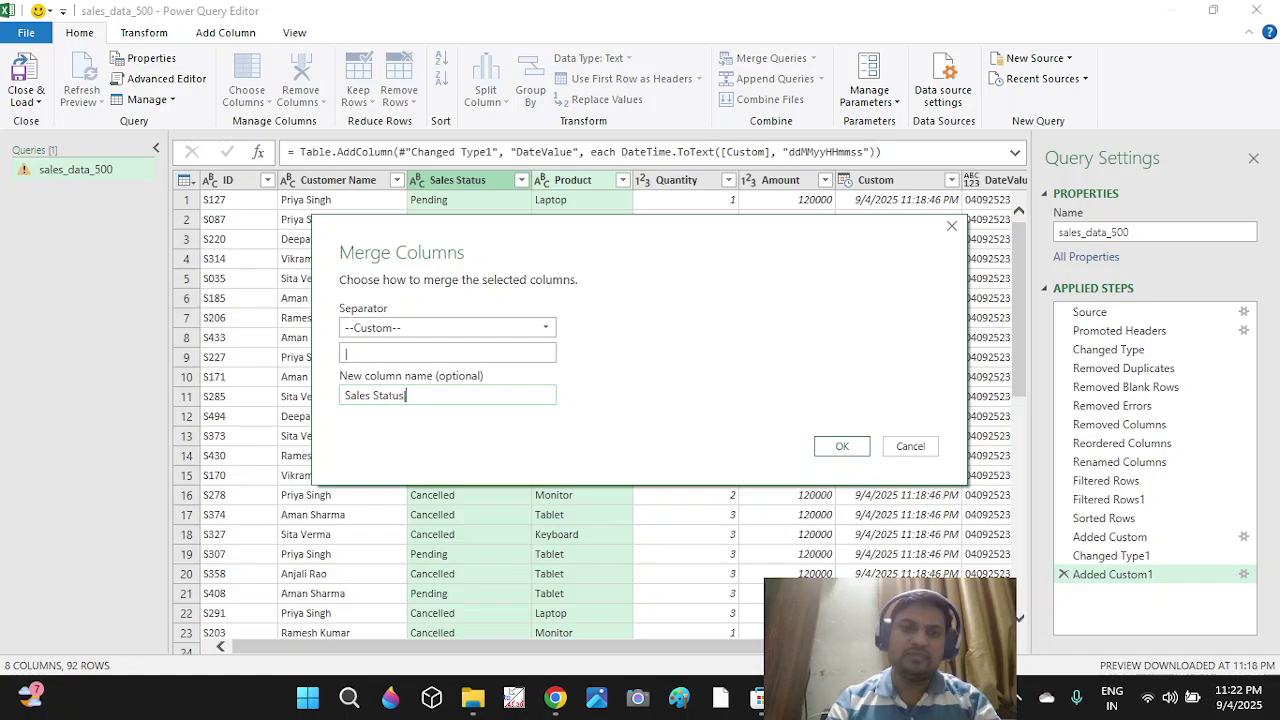
type("|Produc")
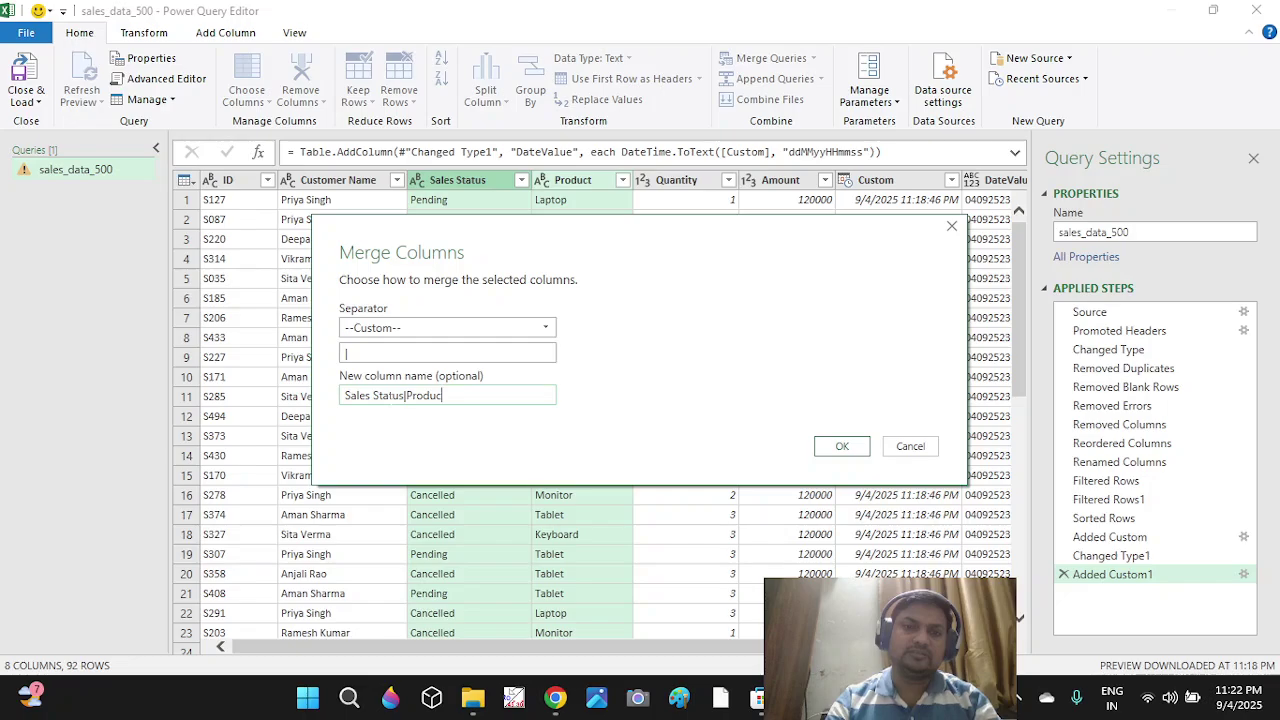
type("t")
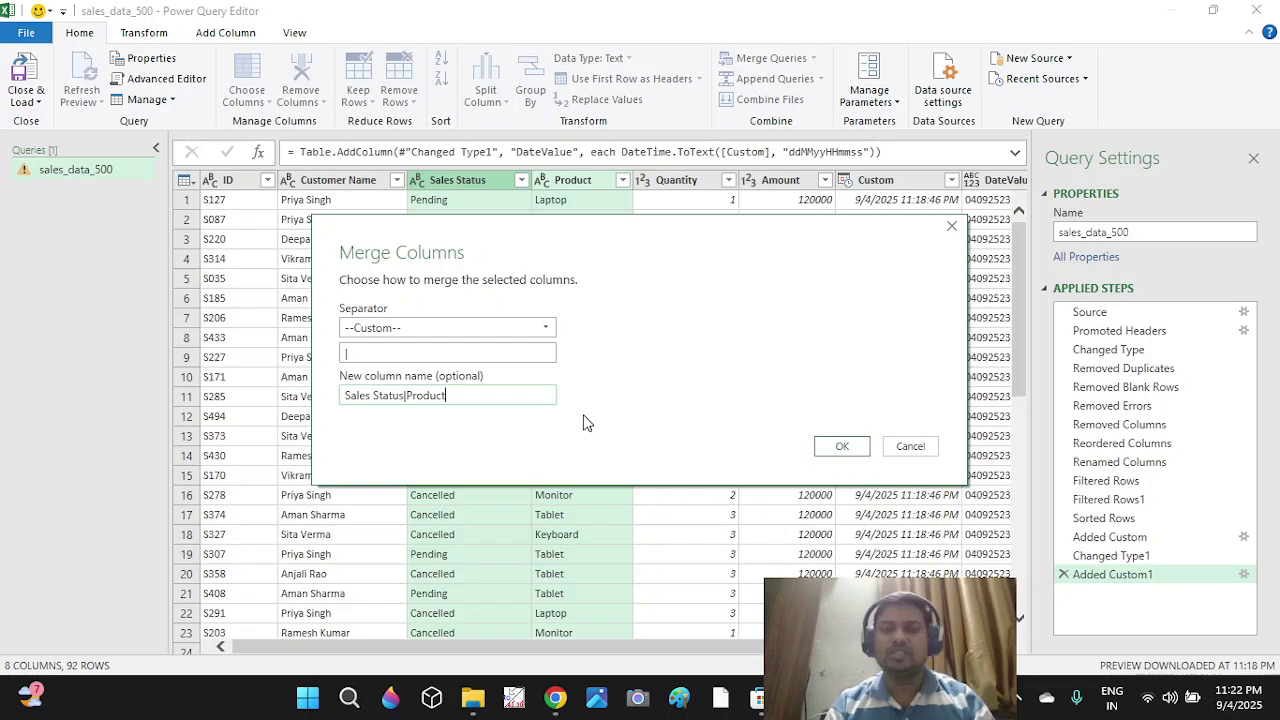
left_click(845, 444)
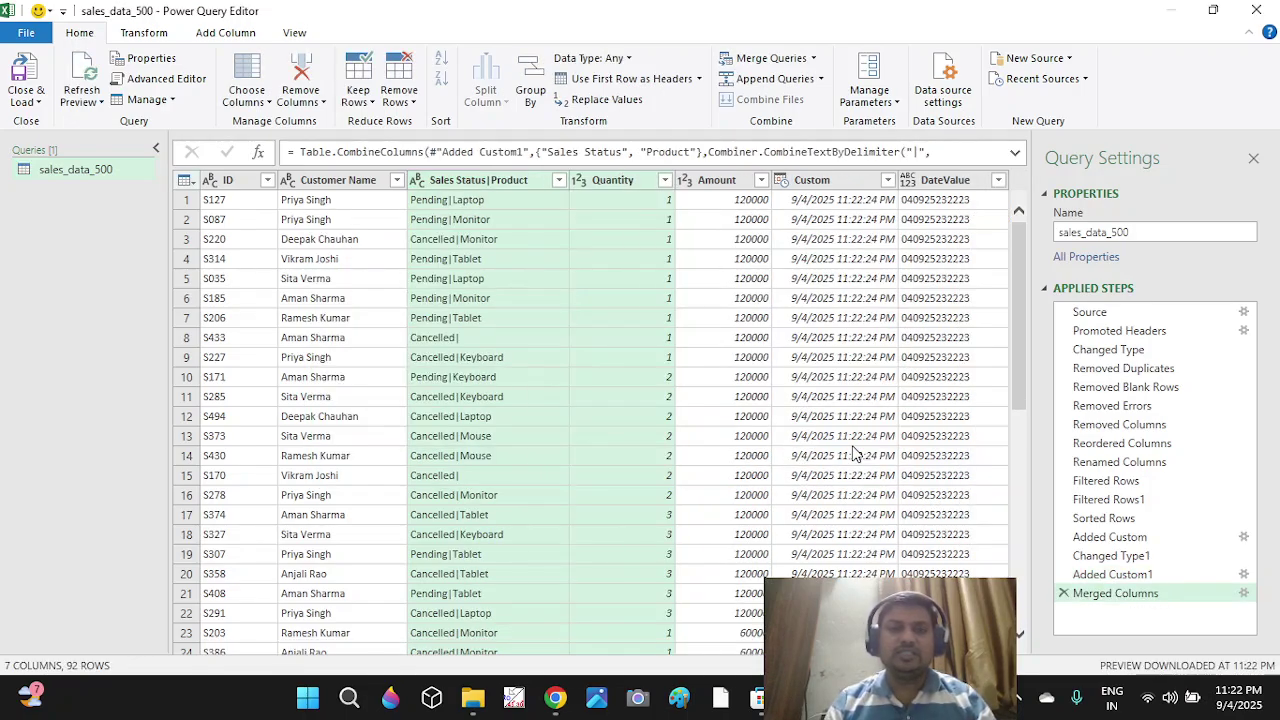
Close the query editor and load the query with the merged column back into the worksheet.
left_click(494, 180)
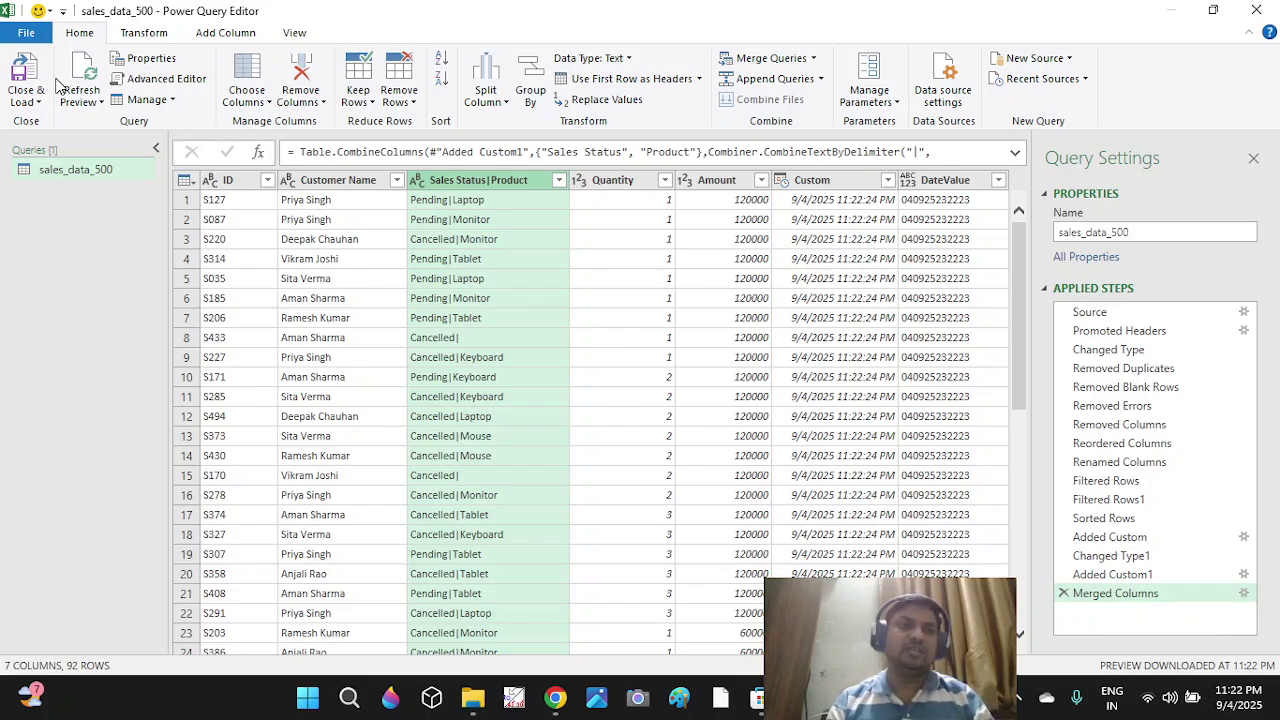
left_click(24, 80)
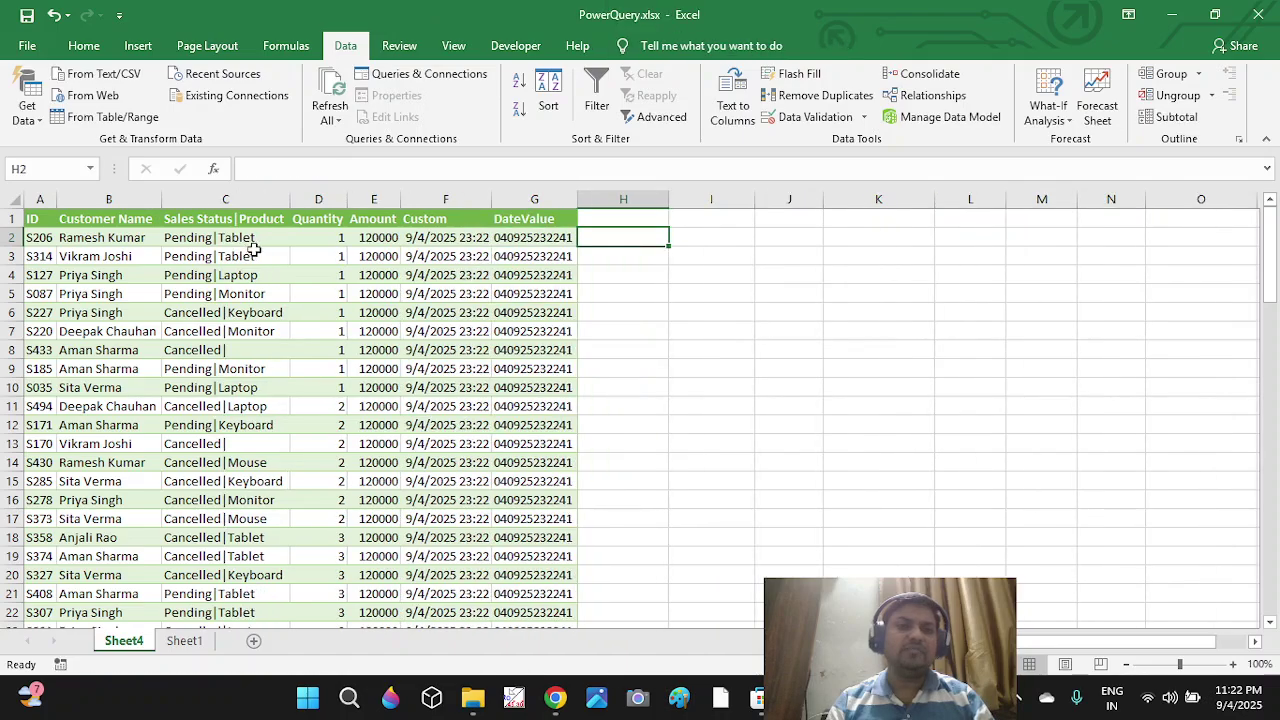
Select the merged Sales Status|Product column in the worksheet and reopen its query in the Power Query Editor.
left_click(240, 197)
left_click(240, 197)
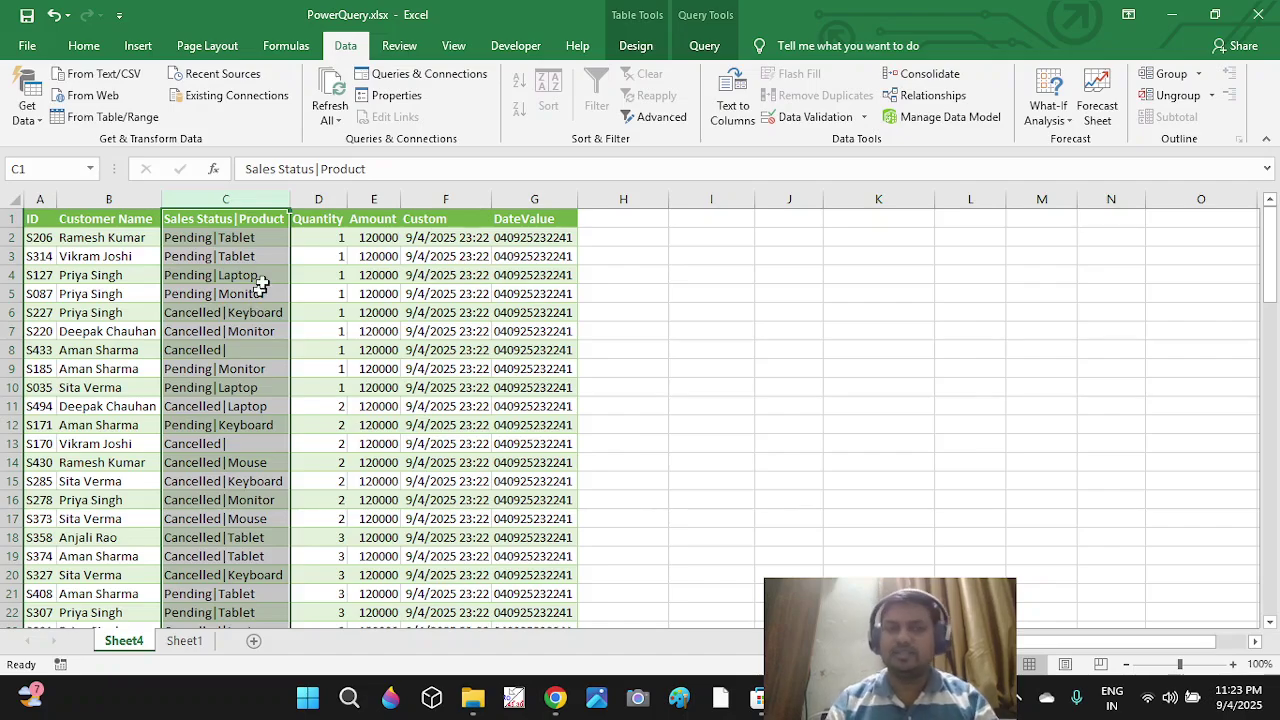
left_click(704, 47)
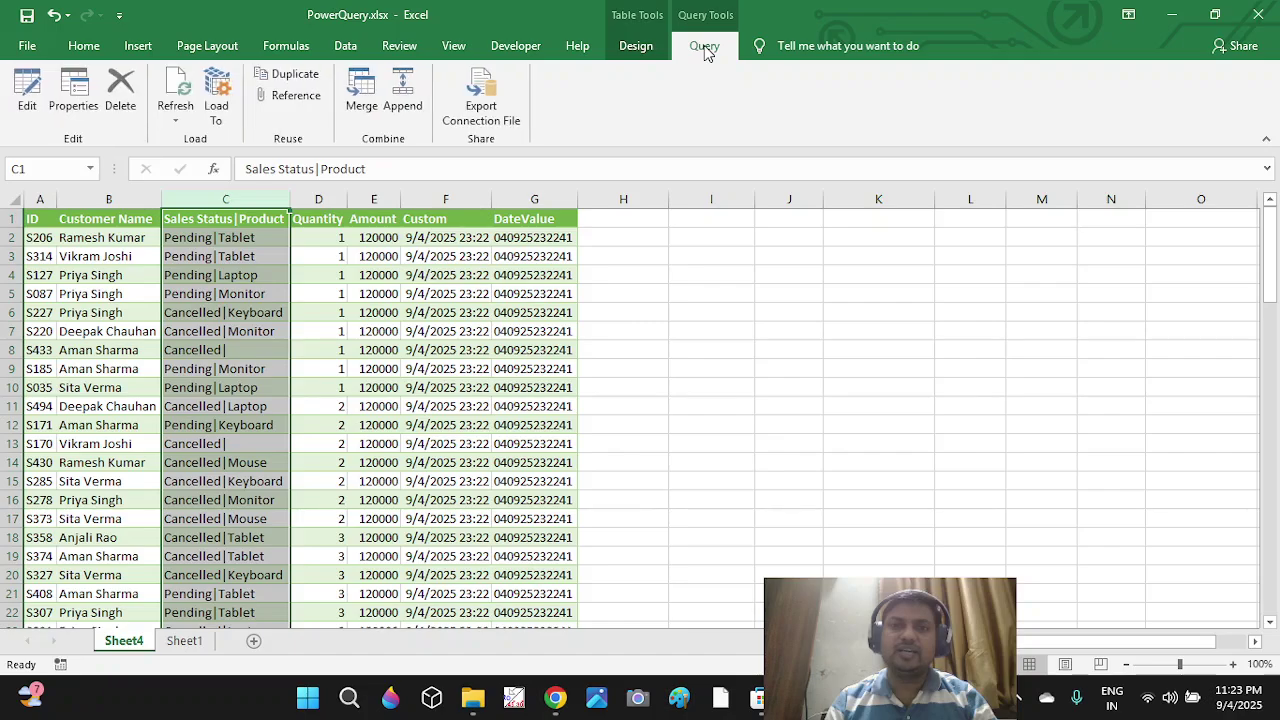
left_click(40, 108)
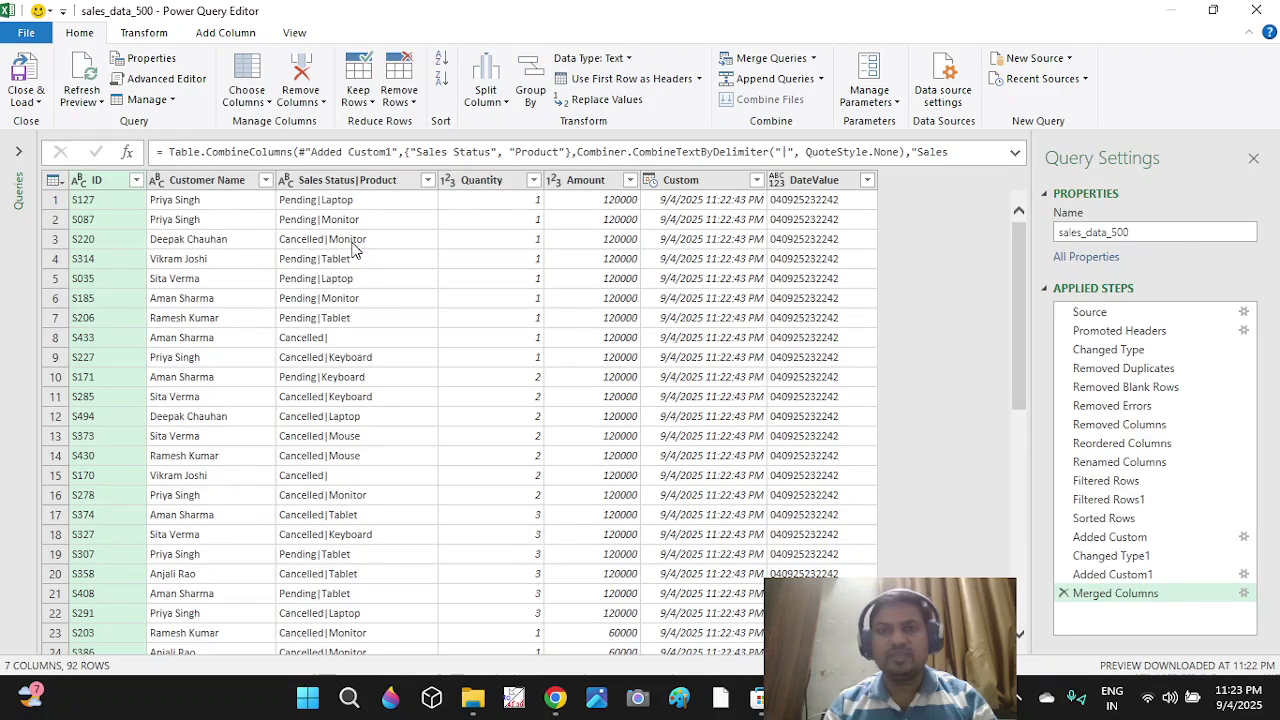
Start splitting the Sales Status|Product column by delimiter.
left_click(368, 183)
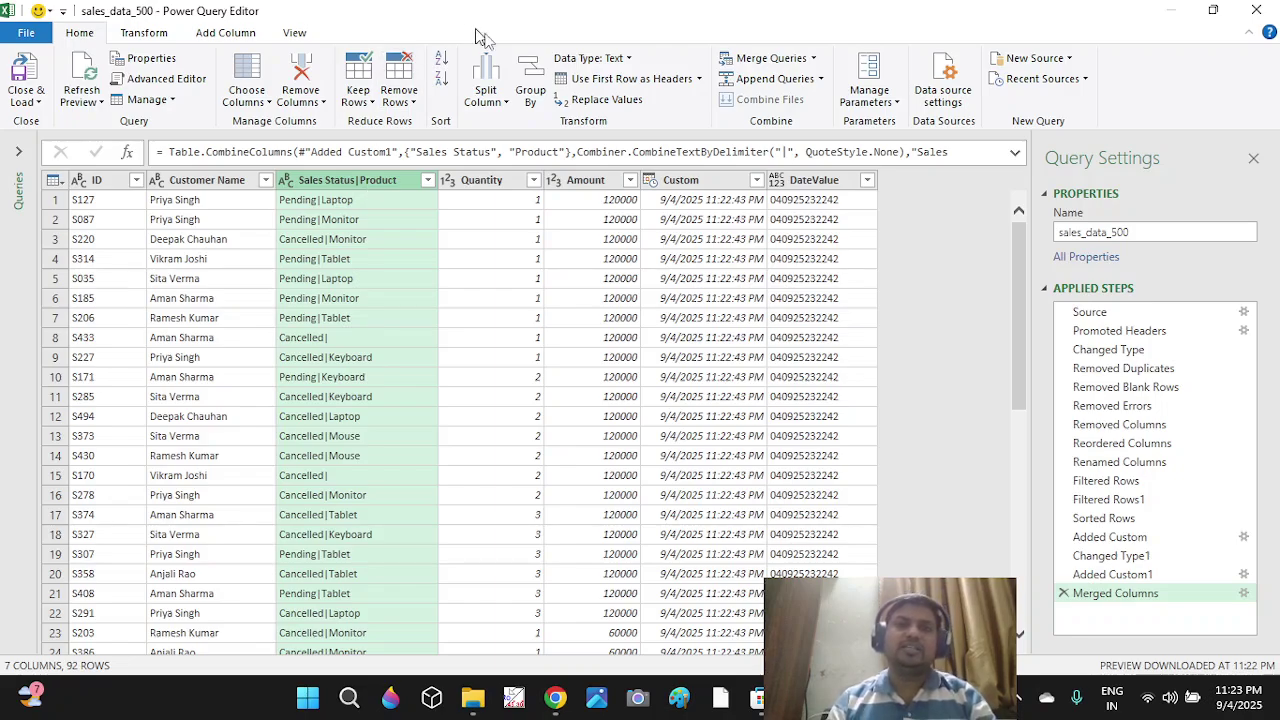
left_click(491, 104)
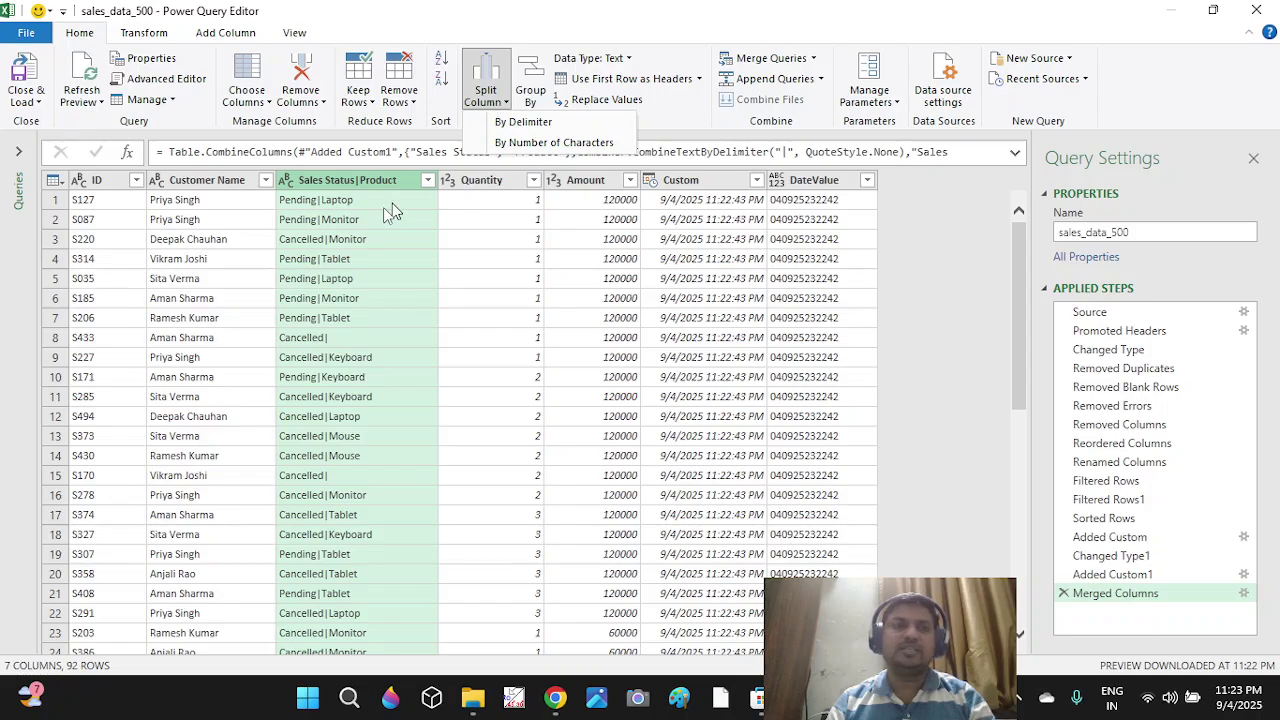
left_click(355, 220)
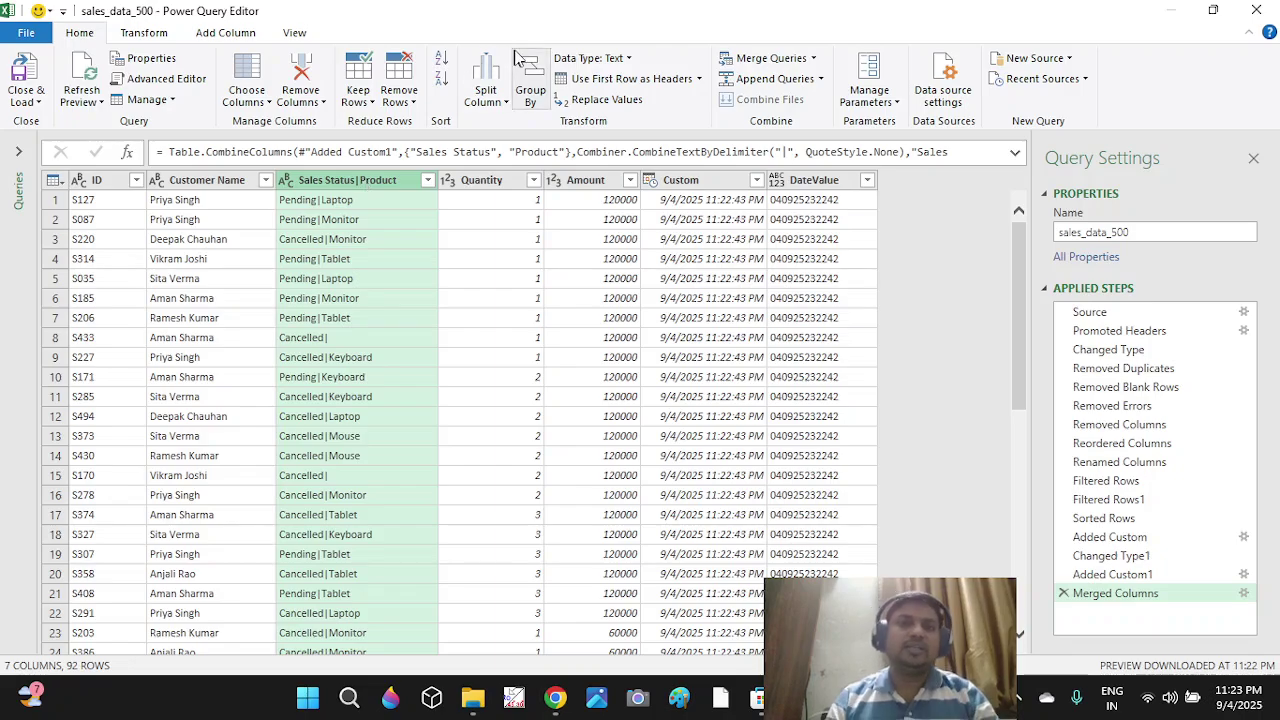
left_click(497, 106)
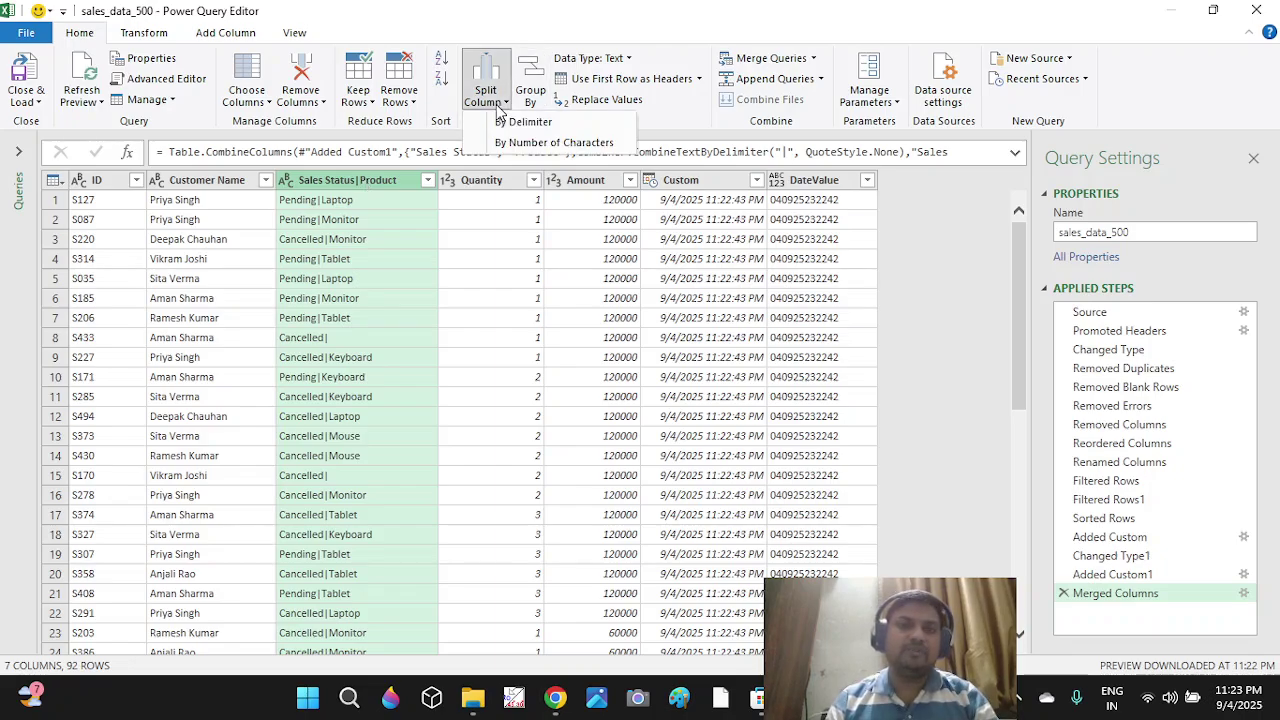
left_click(88, 47)
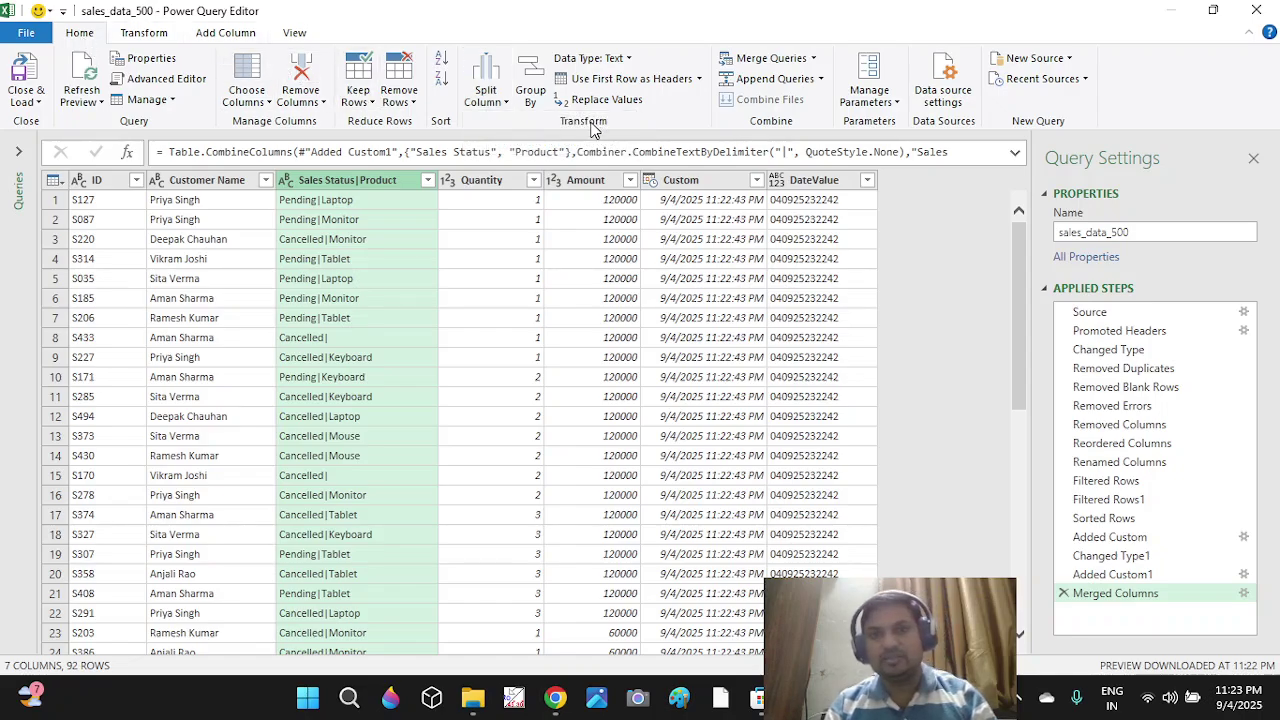
left_click(500, 105)
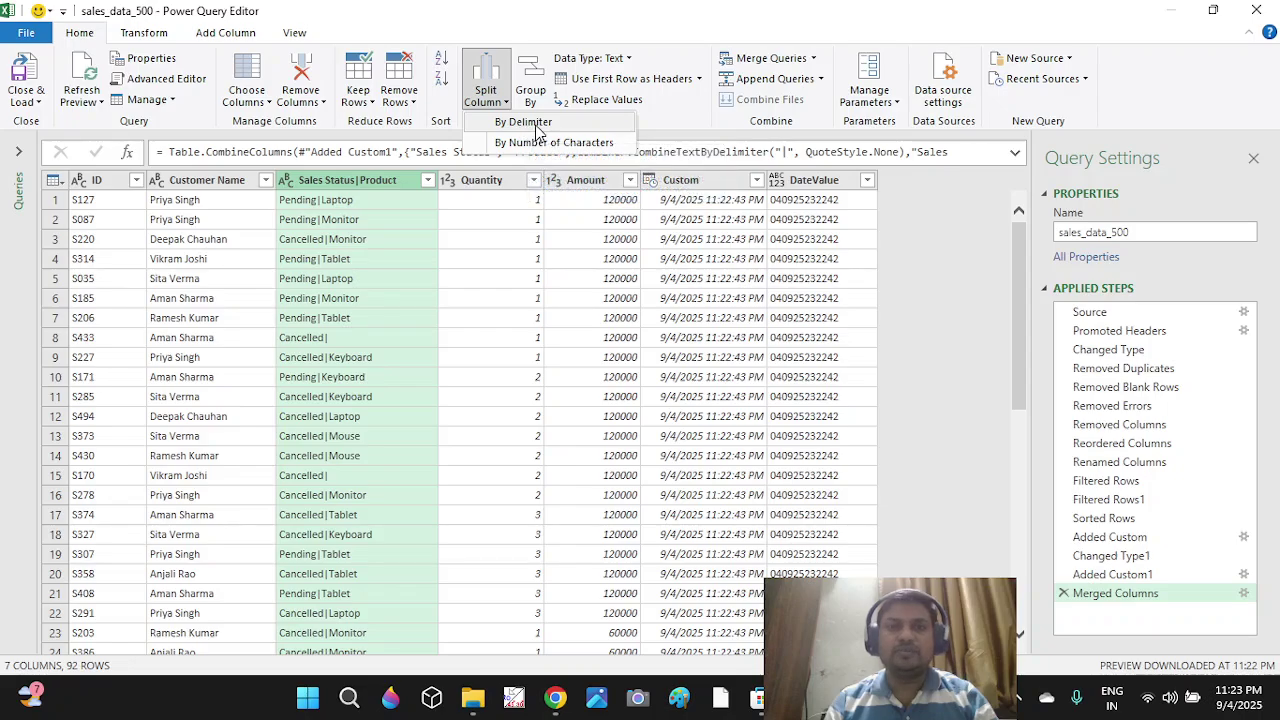
left_click(536, 126)
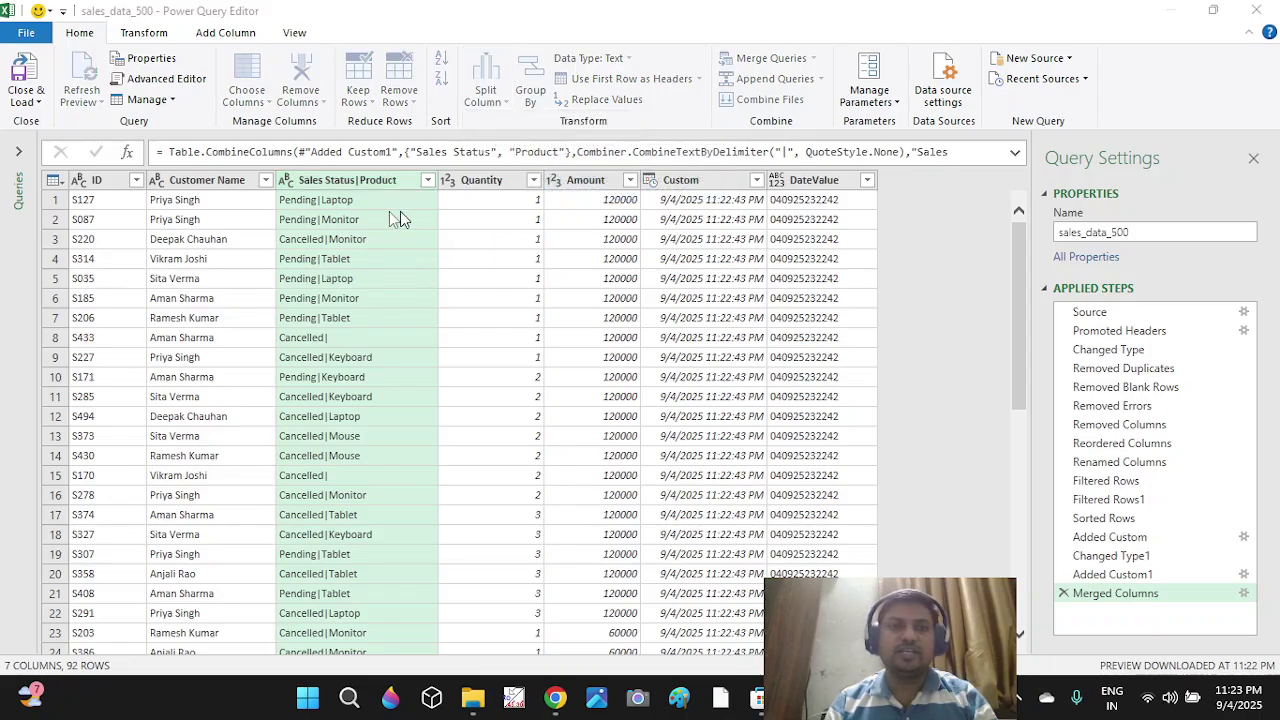
Set the custom delimiter "|" with a split at each occurrence, review the advanced options, and apply the column split.
left_click_drag(514, 177, 732, 152)
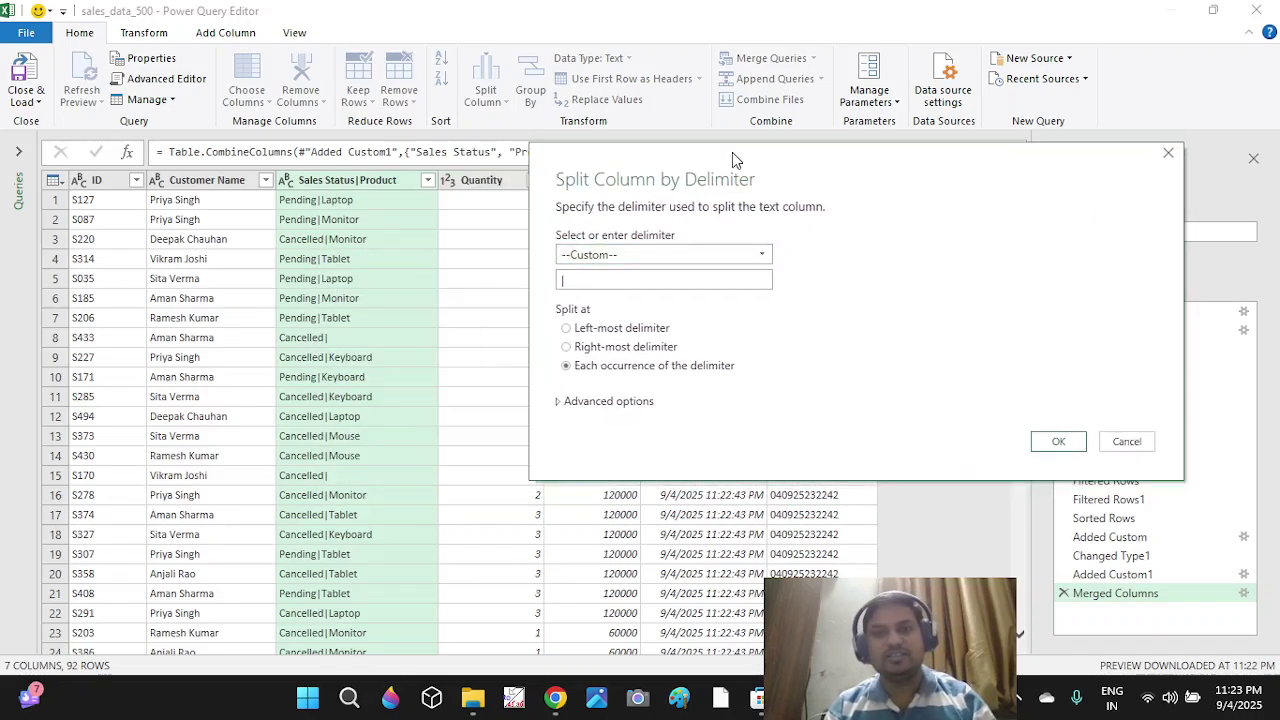
left_click(700, 255)
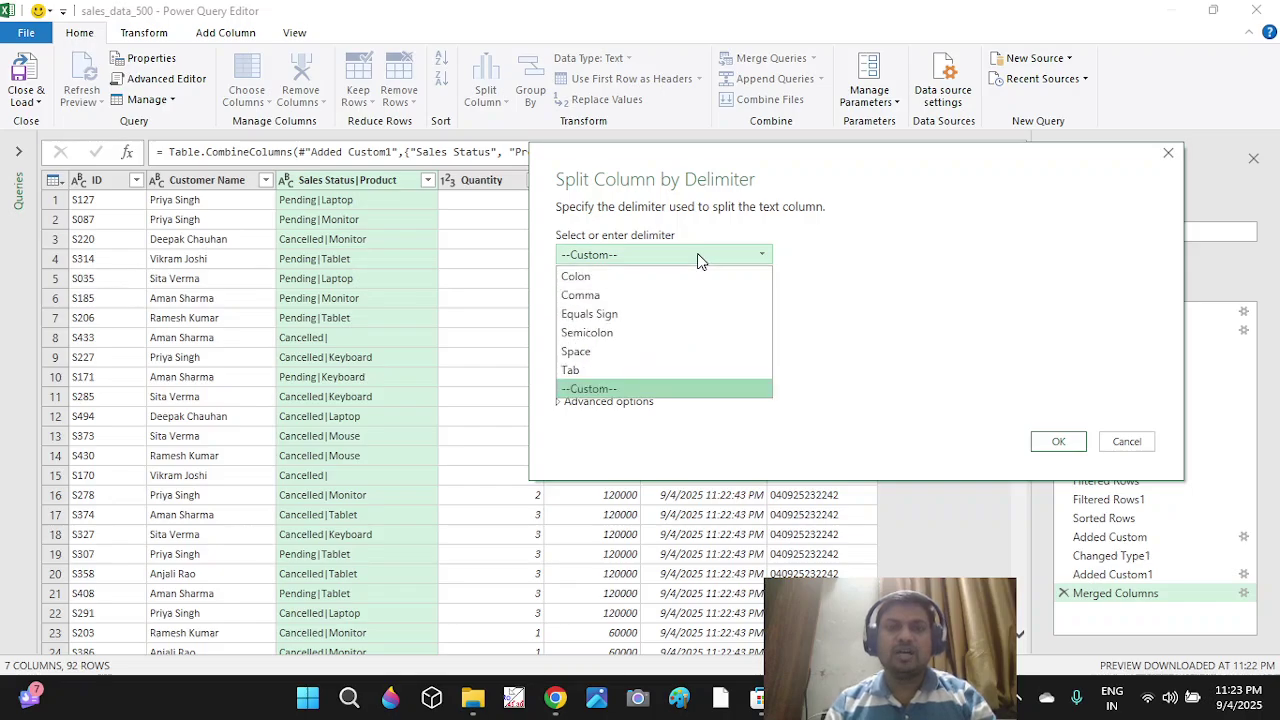
left_click(581, 390)
left_click(563, 280)
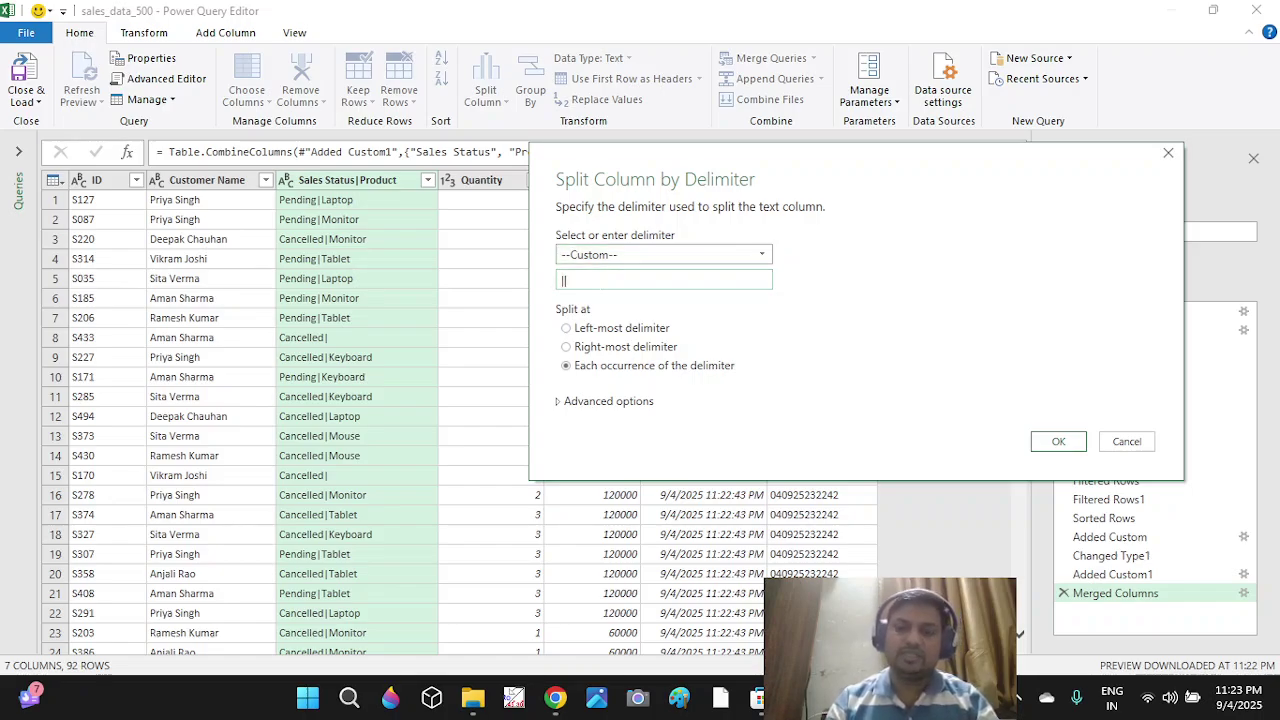
type("|")
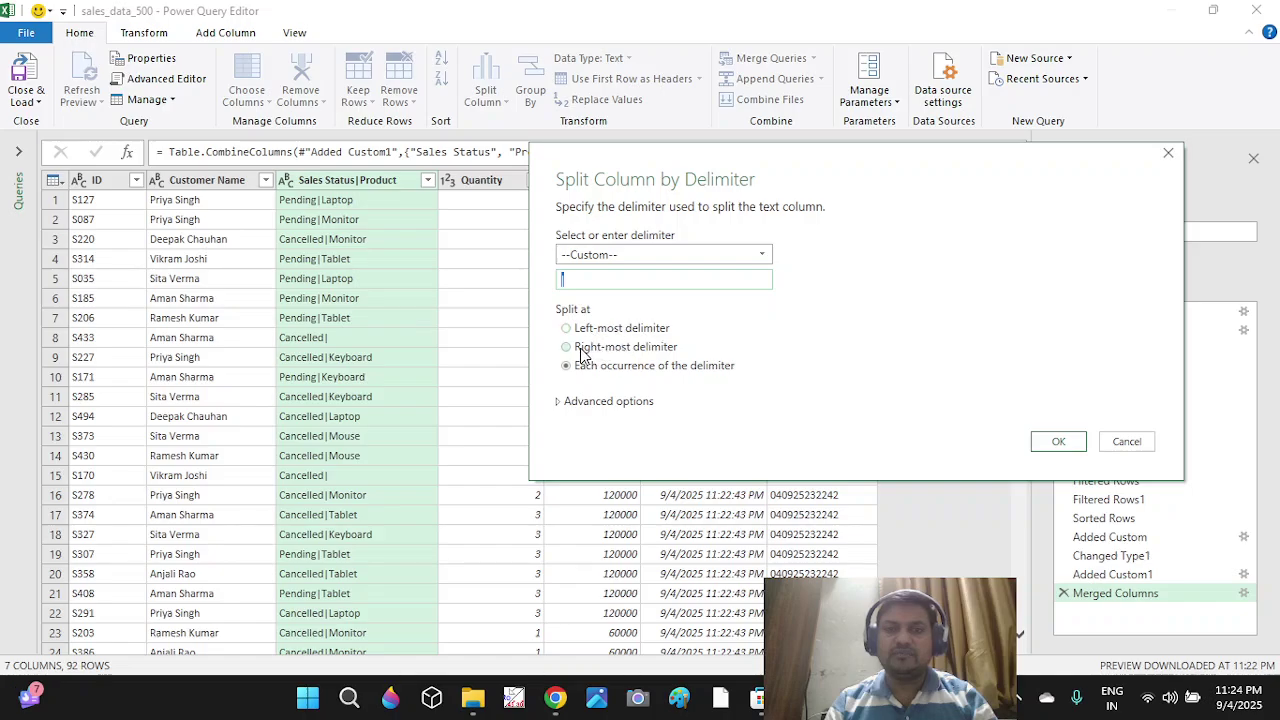
left_click(560, 402)
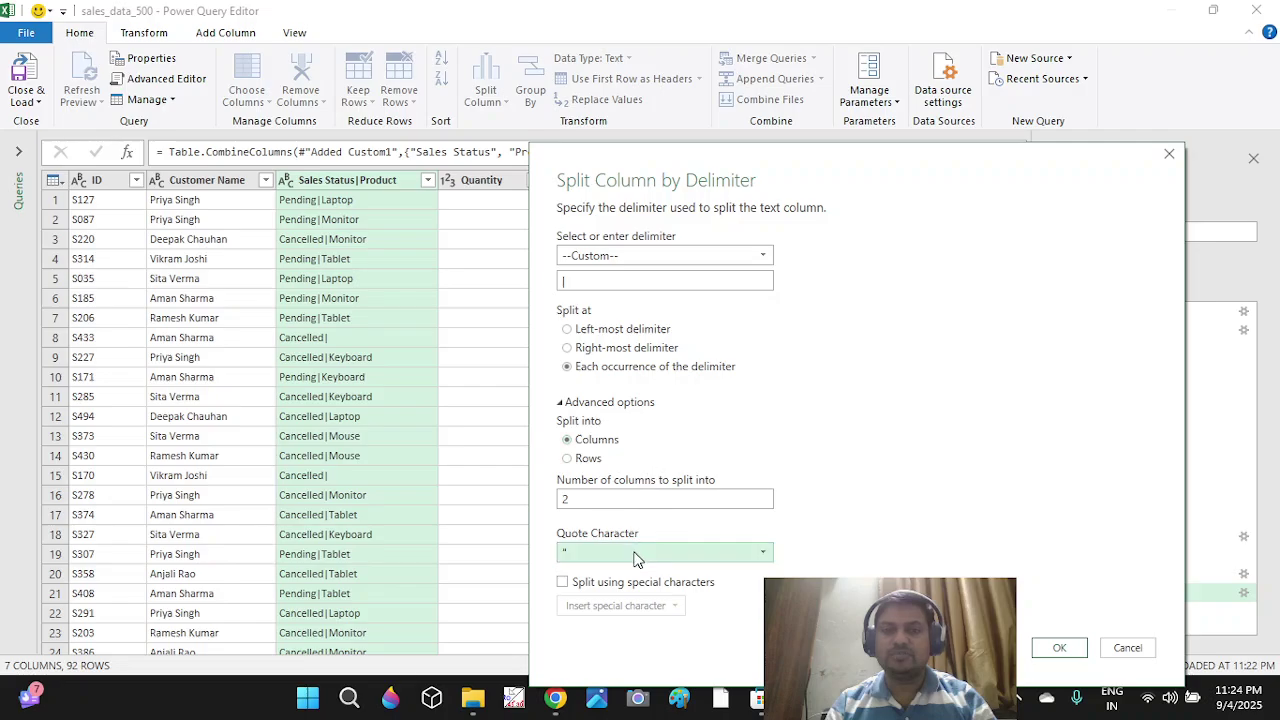
left_click(561, 403)
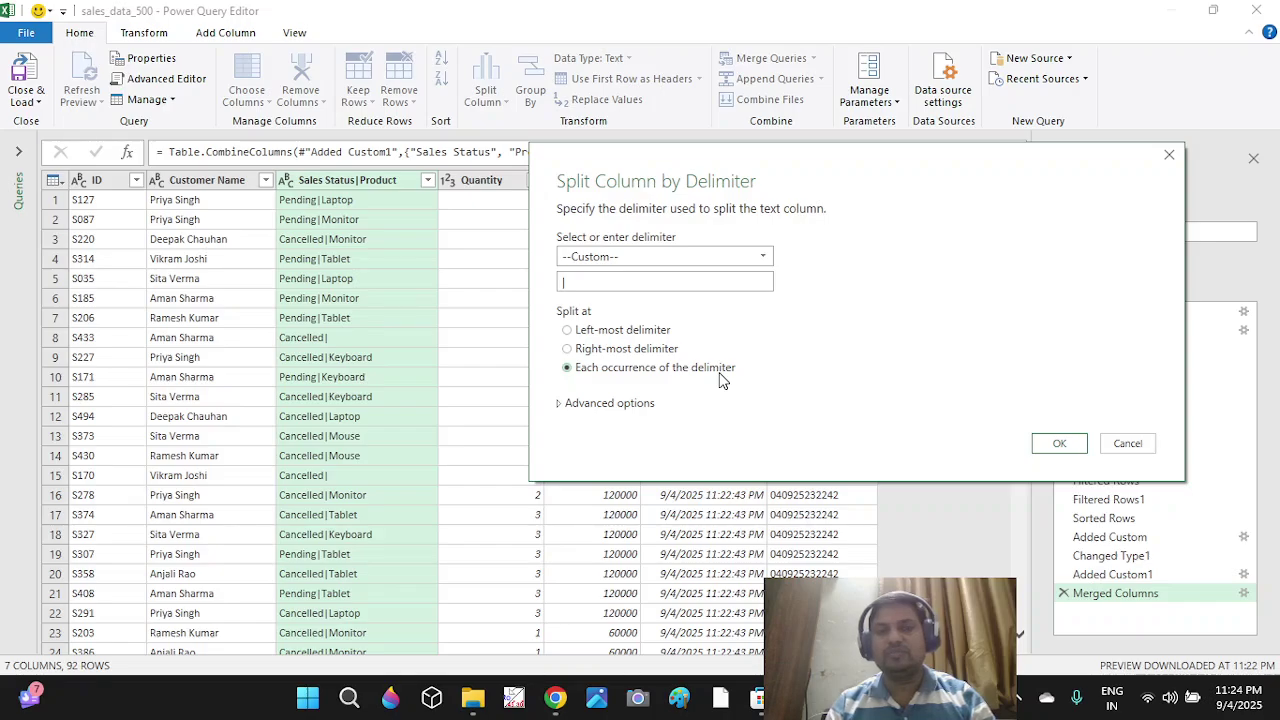
left_click(1059, 443)
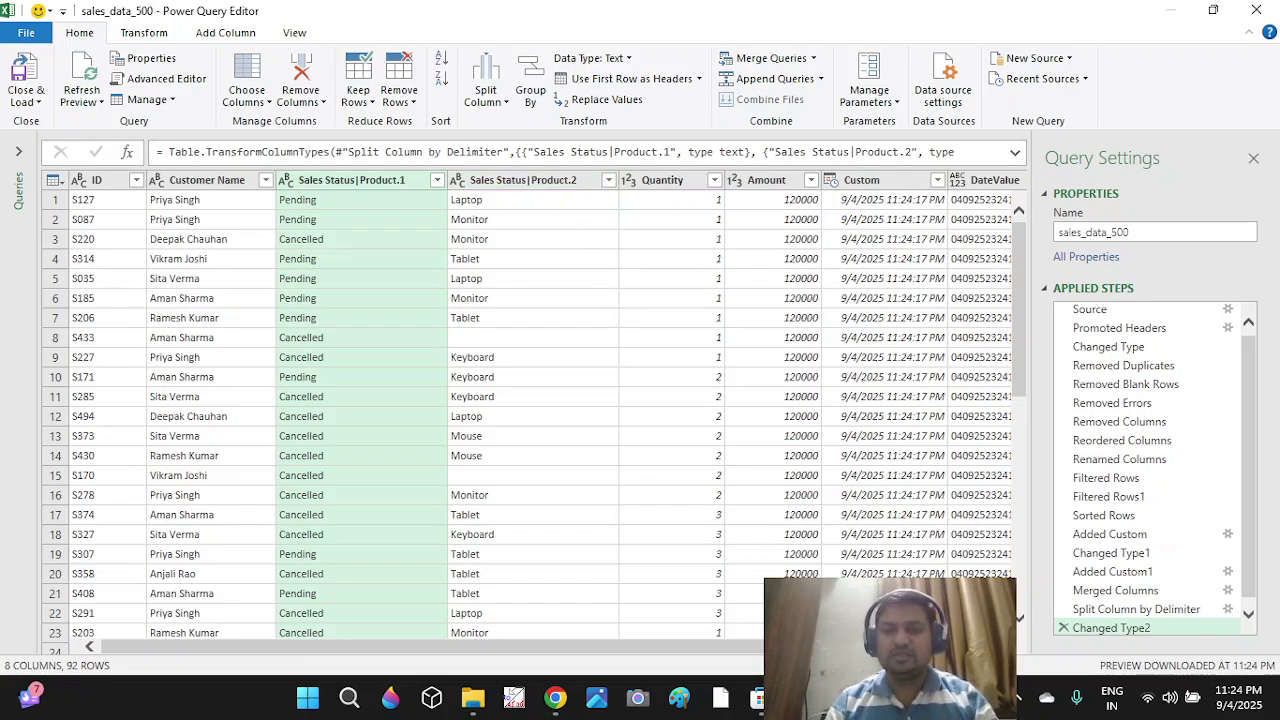
Split the DateValue column by number of characters, using 2 characters repeatedly.
scroll(1022, 652, "right", 1)
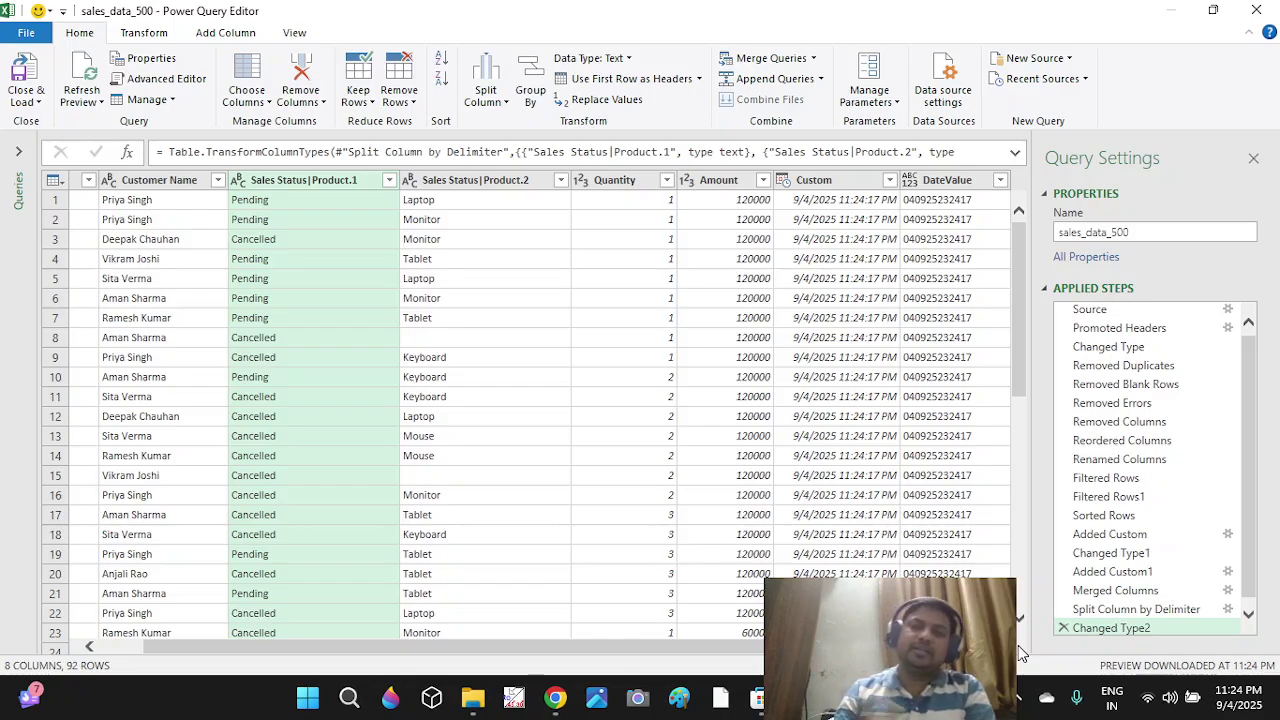
left_click(955, 183)
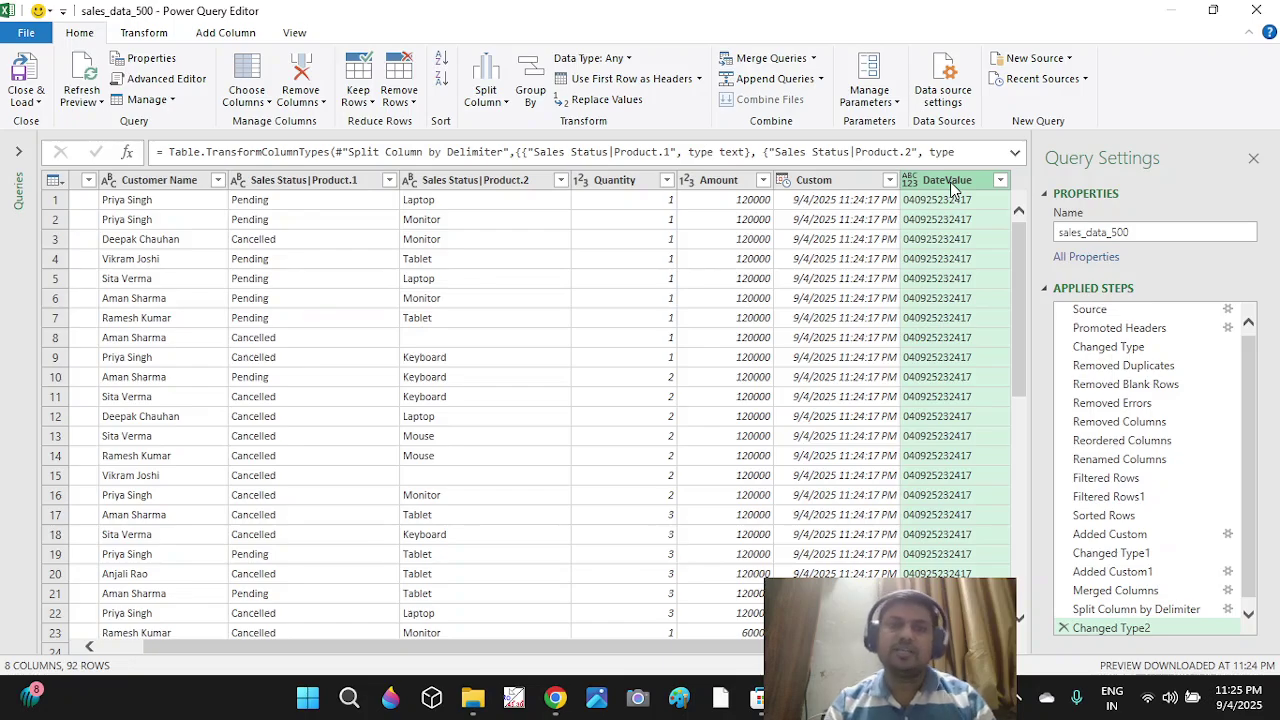
left_click(506, 100)
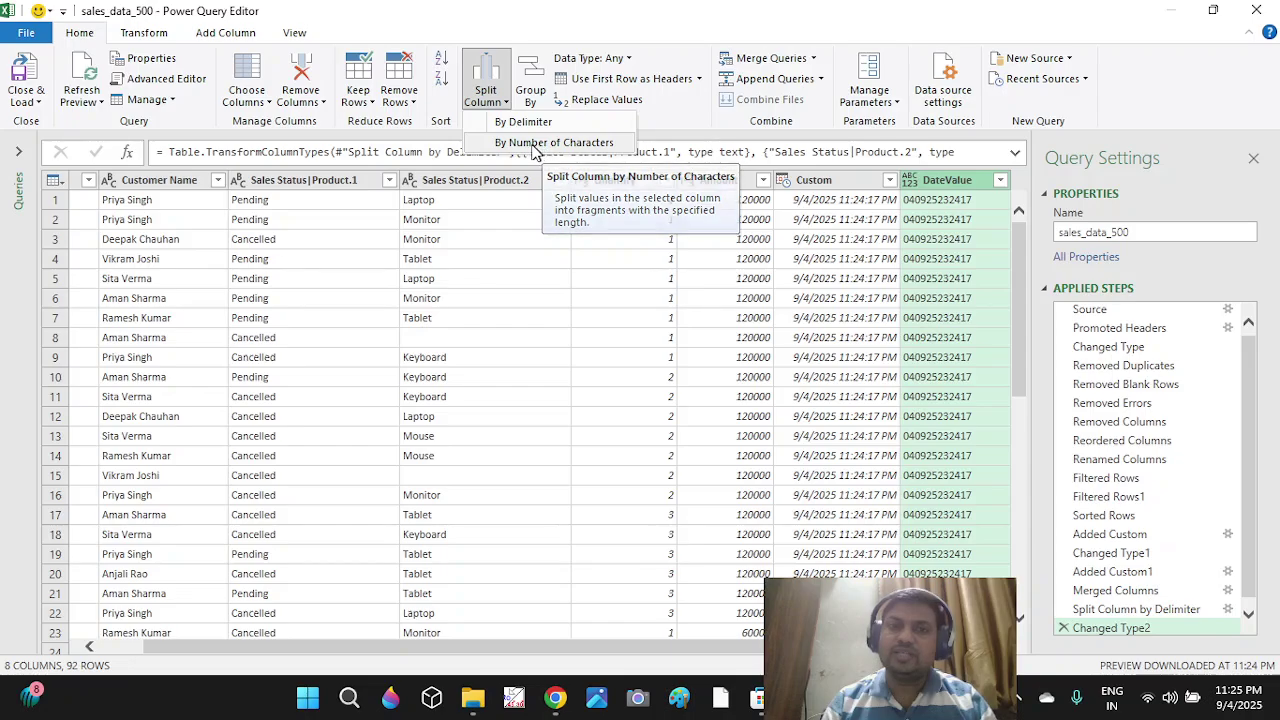
left_click(533, 145)
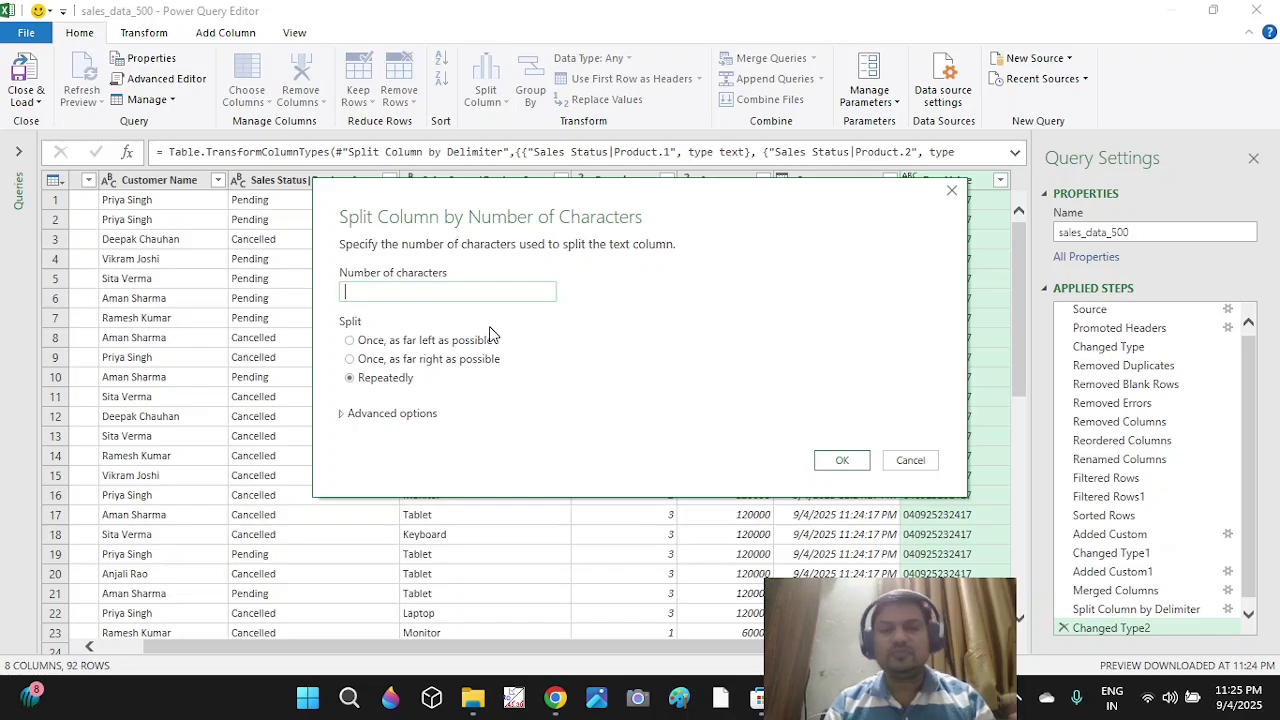
type("2")
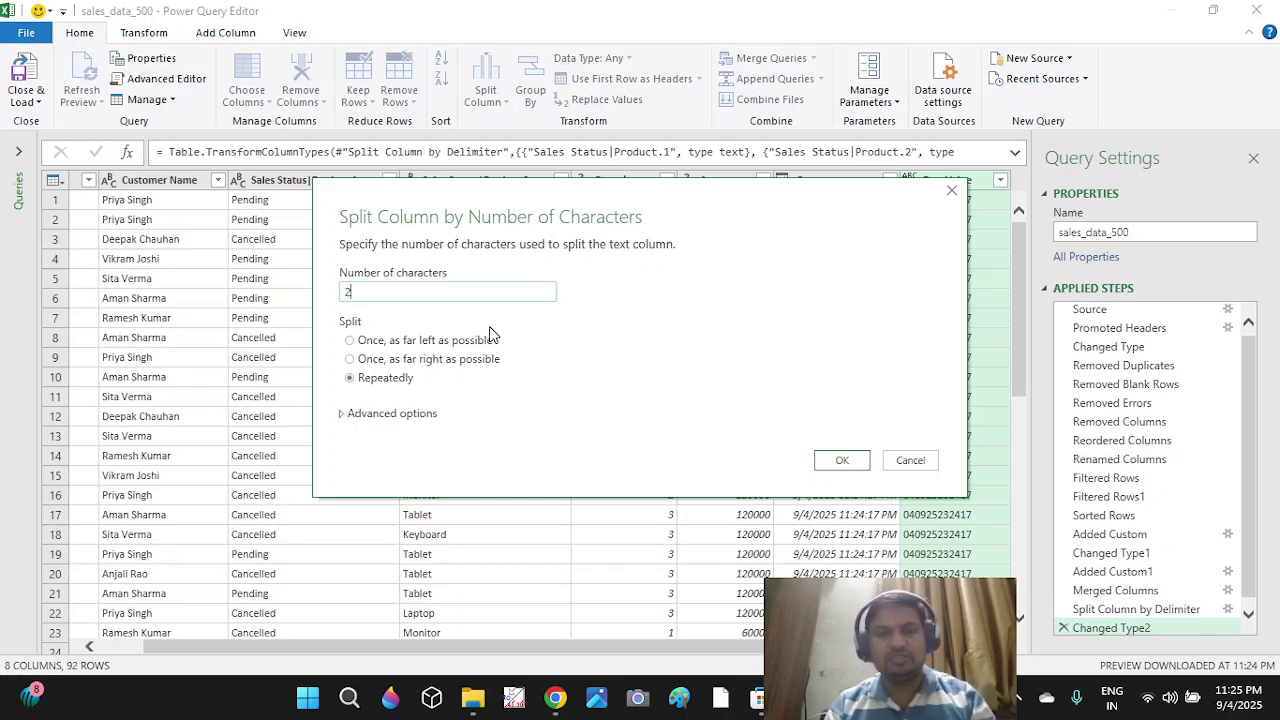
left_click(842, 460)
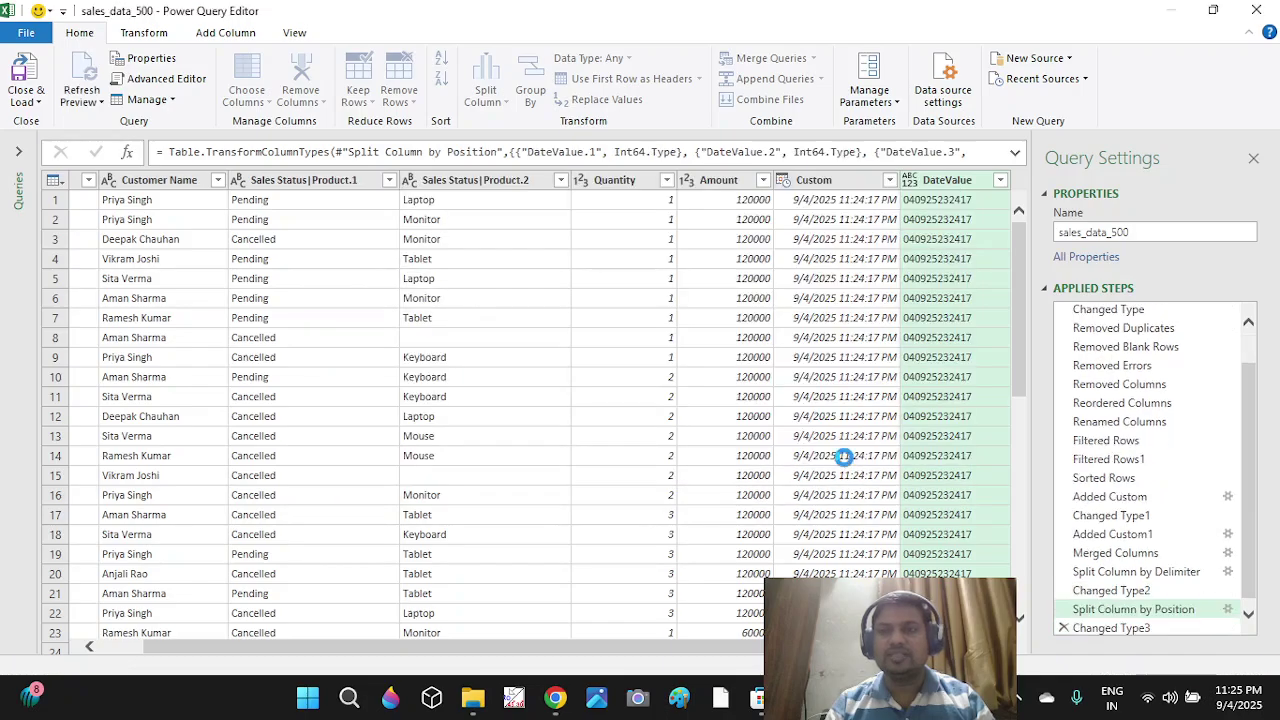
Check the split DateValue columns and delete the Changed Type3 step so their values stay as text.
left_click_drag(619, 648, 982, 648)
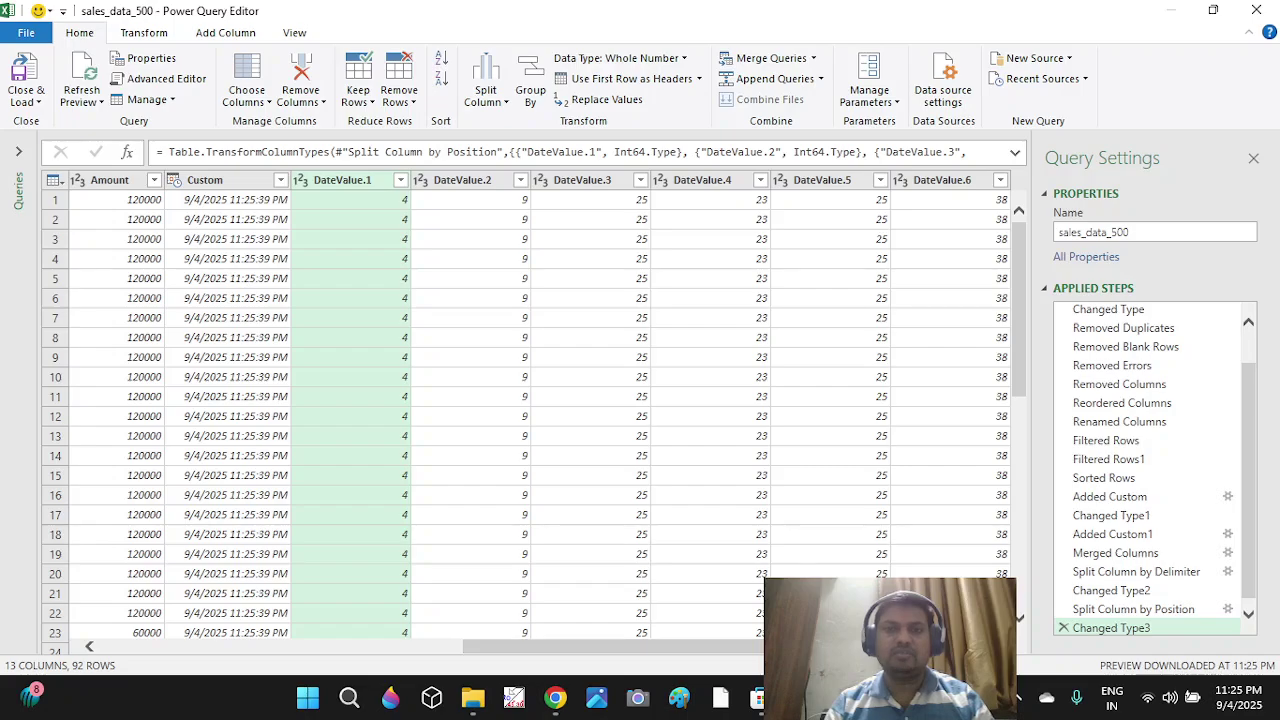
left_click(396, 202)
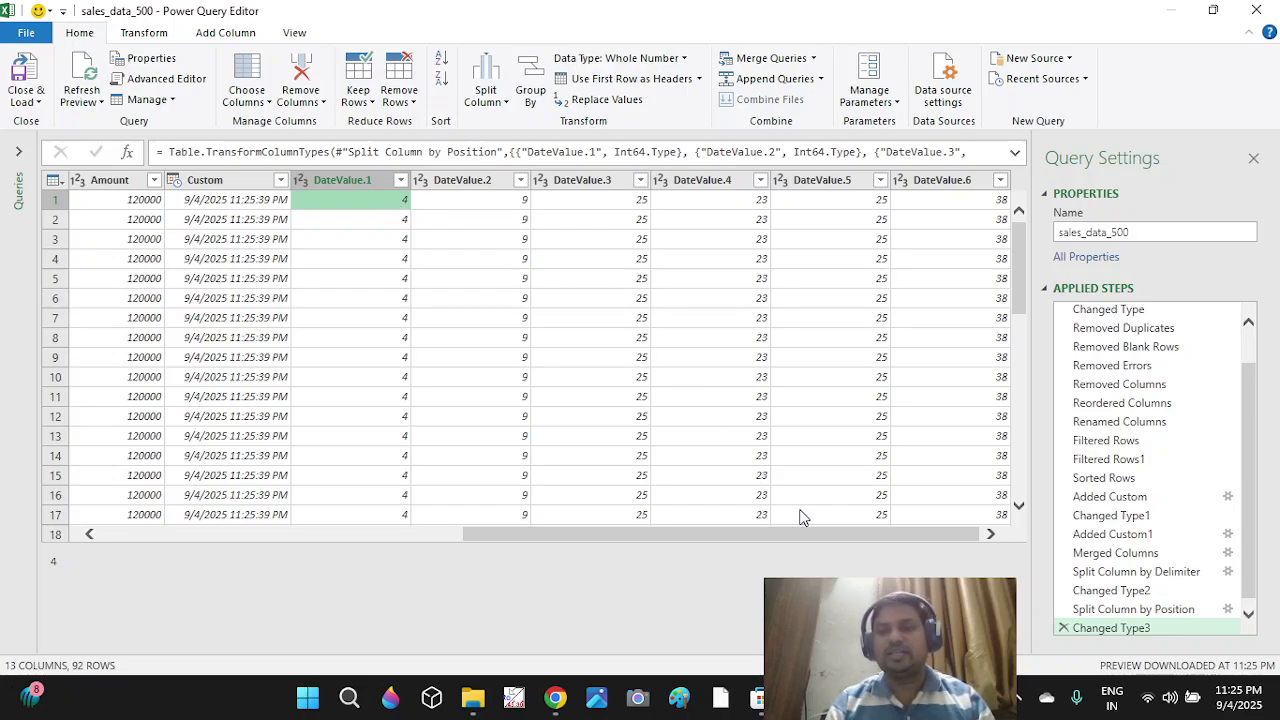
left_click(1133, 608)
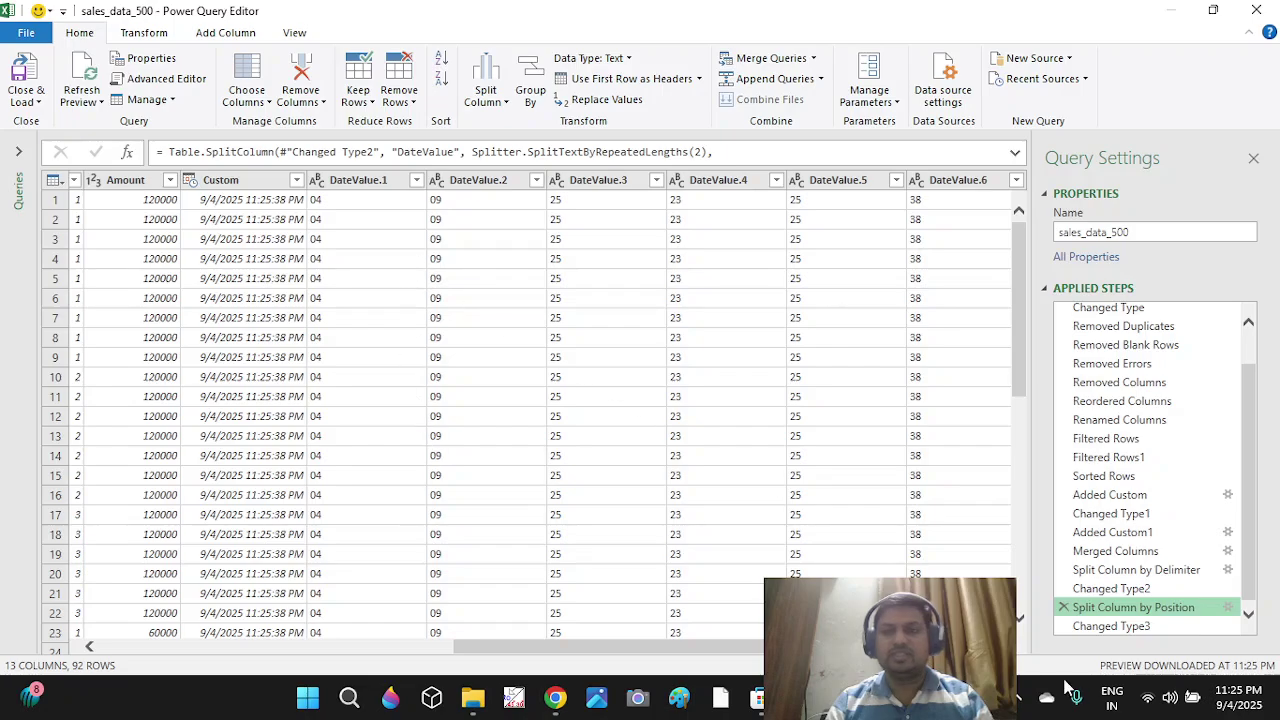
left_click(1150, 626)
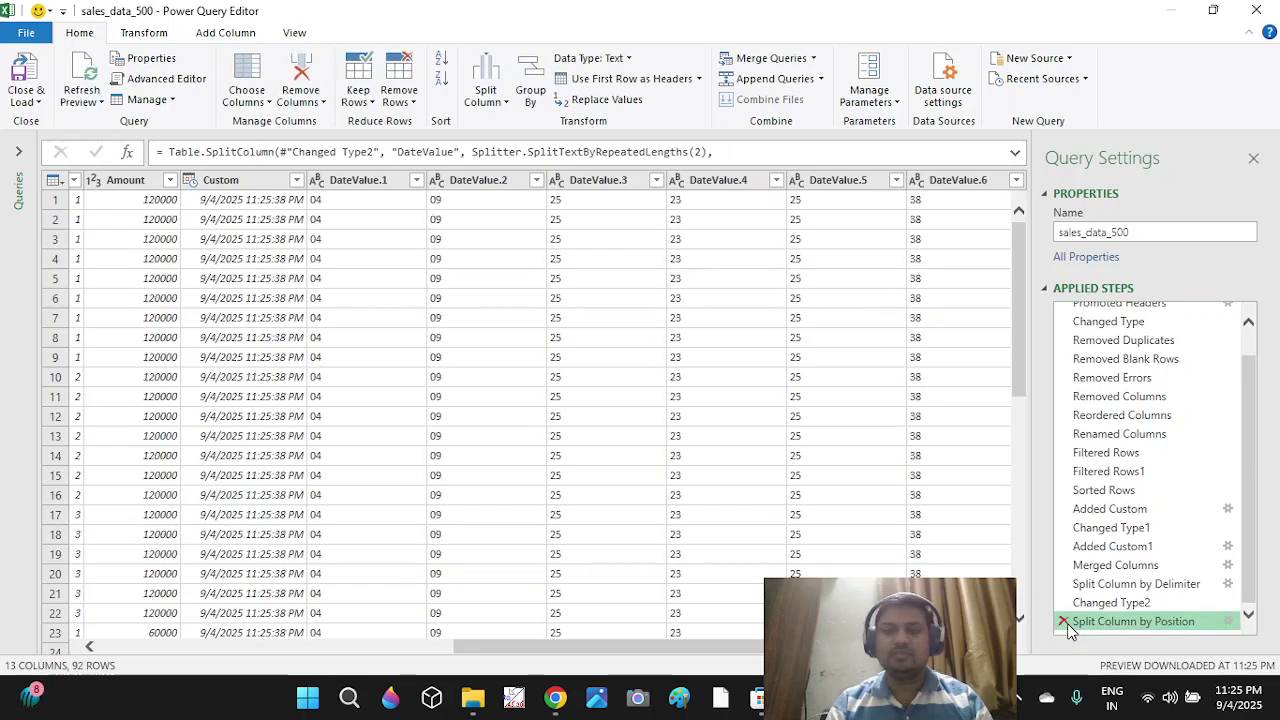
Examine the split DateValue columns one by one and compare them with the unsplit DateValue column at the Changed Type2 step.
left_click(354, 180)
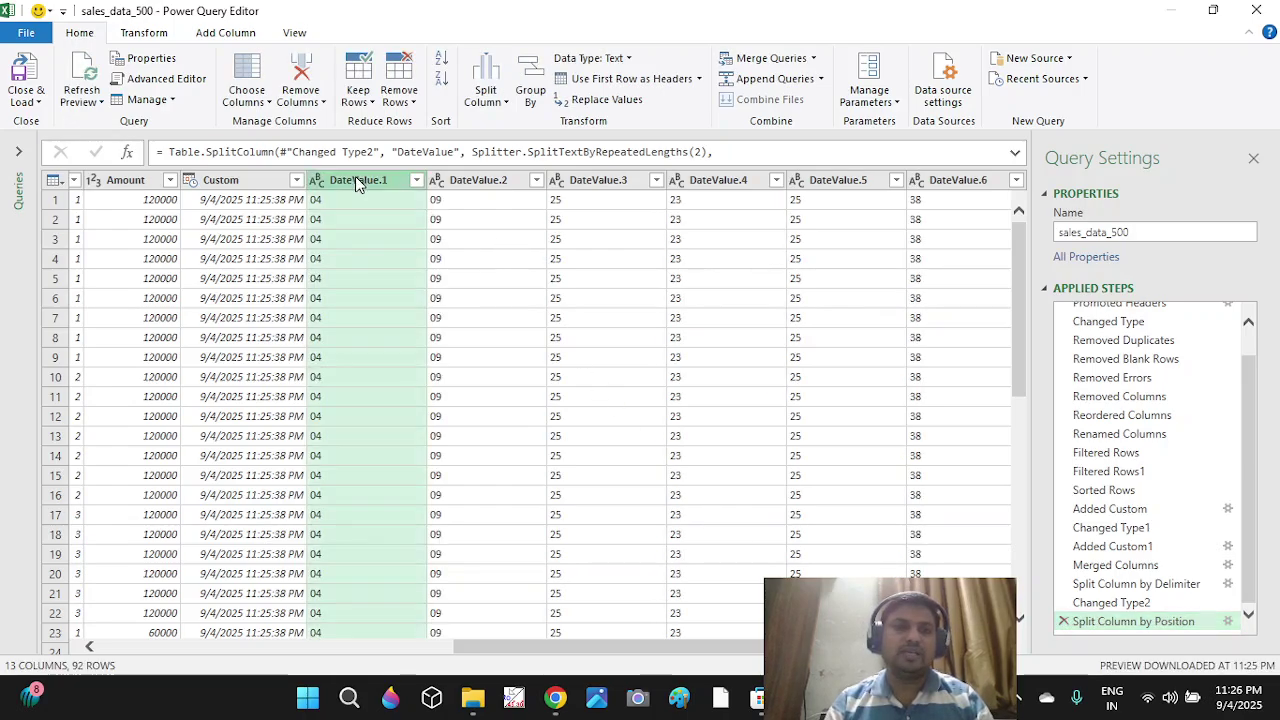
left_click(460, 187)
left_click(565, 186)
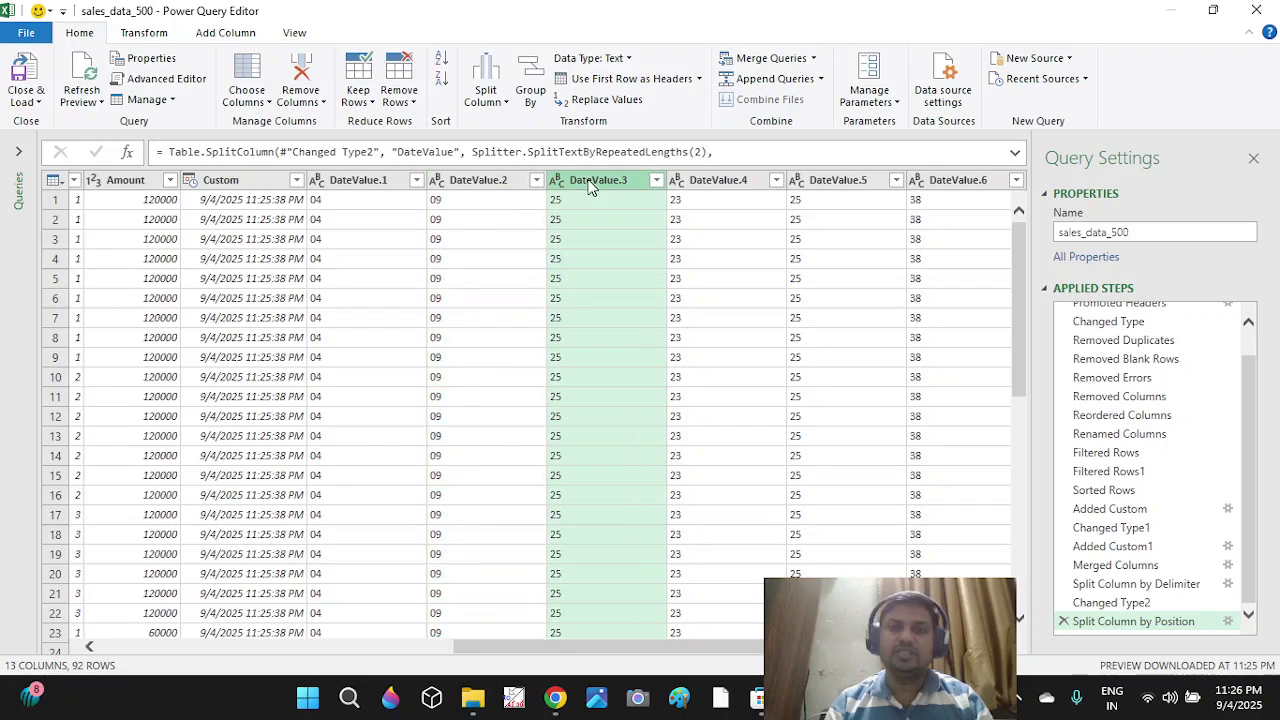
left_click(720, 185)
left_click(857, 184)
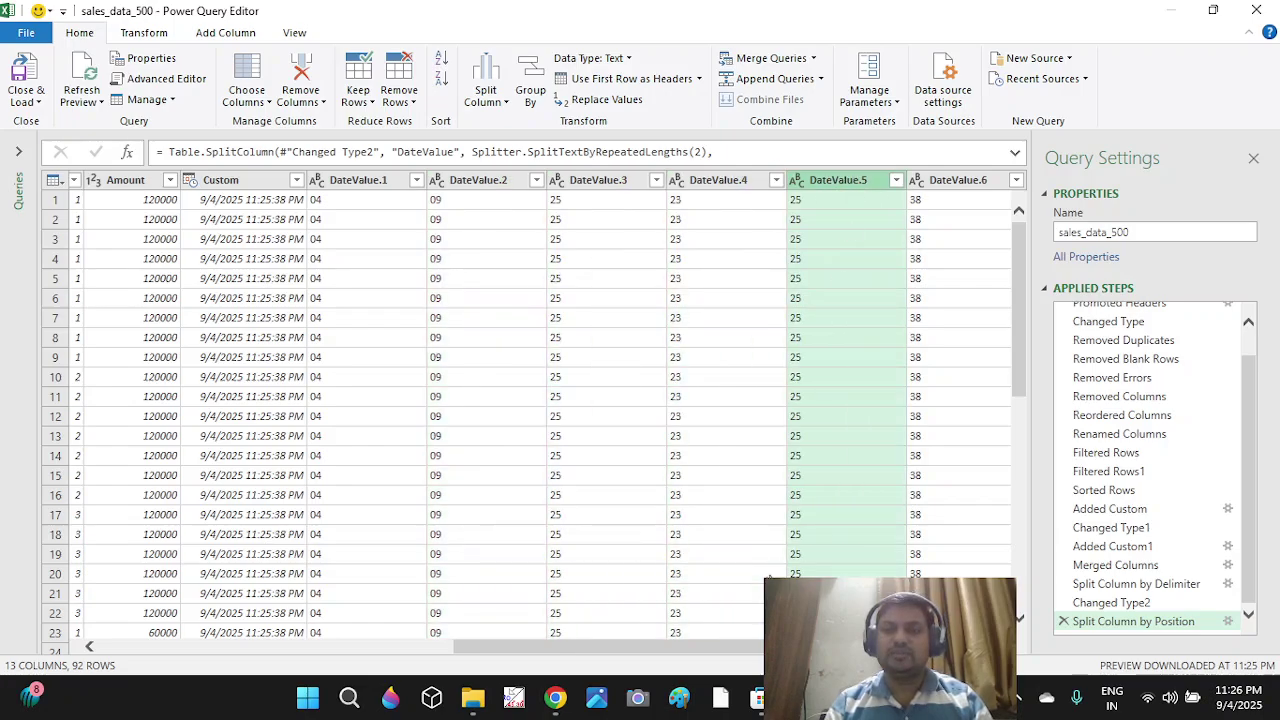
left_click_drag(716, 645, 606, 660)
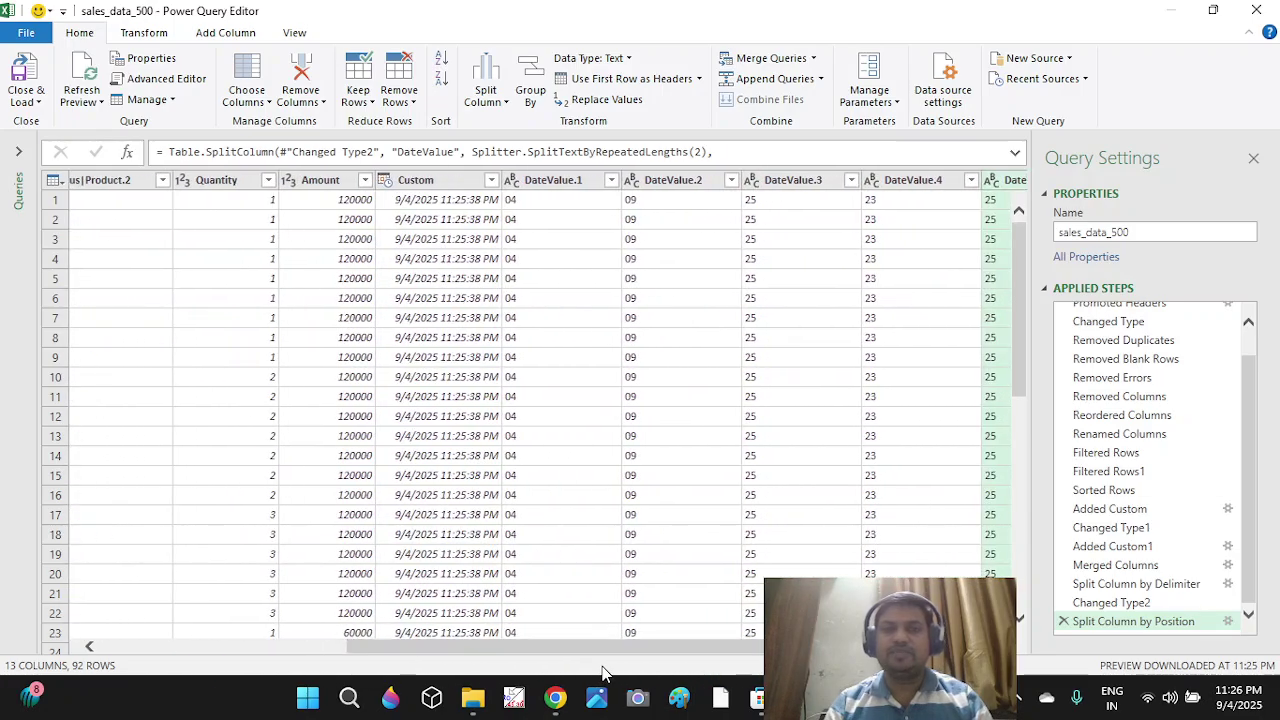
left_click(1117, 604)
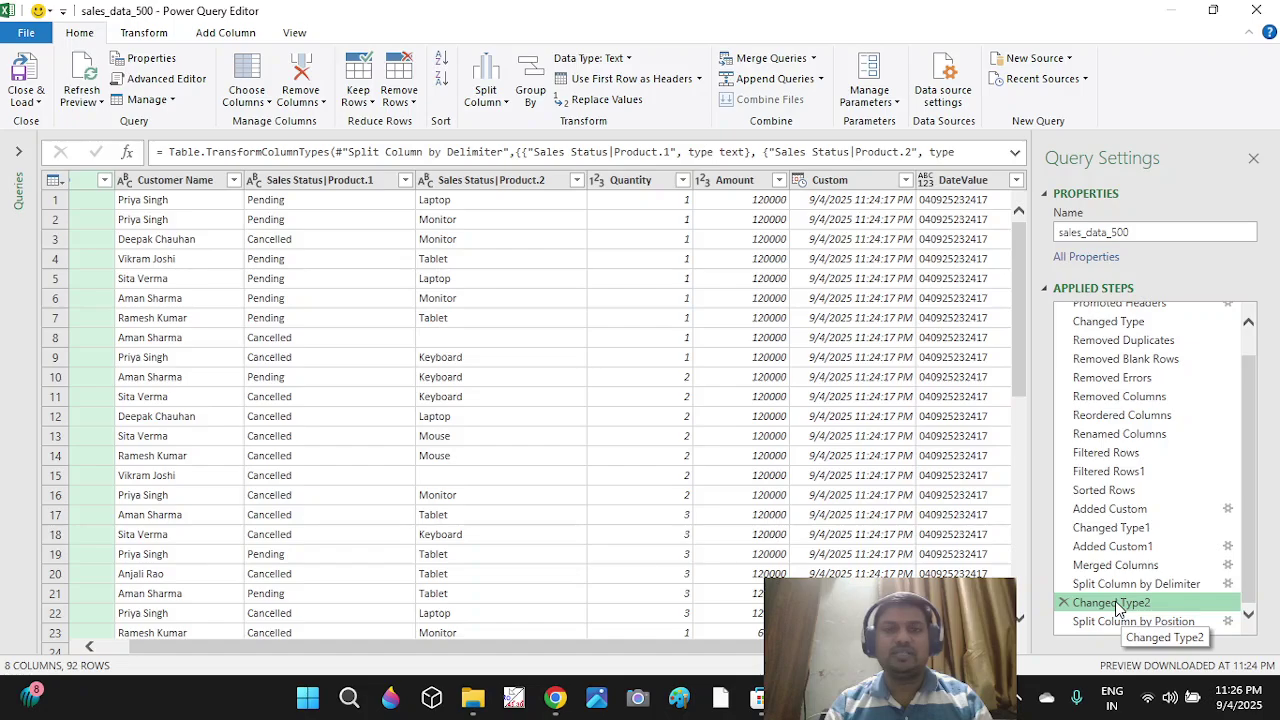
left_click(1118, 624)
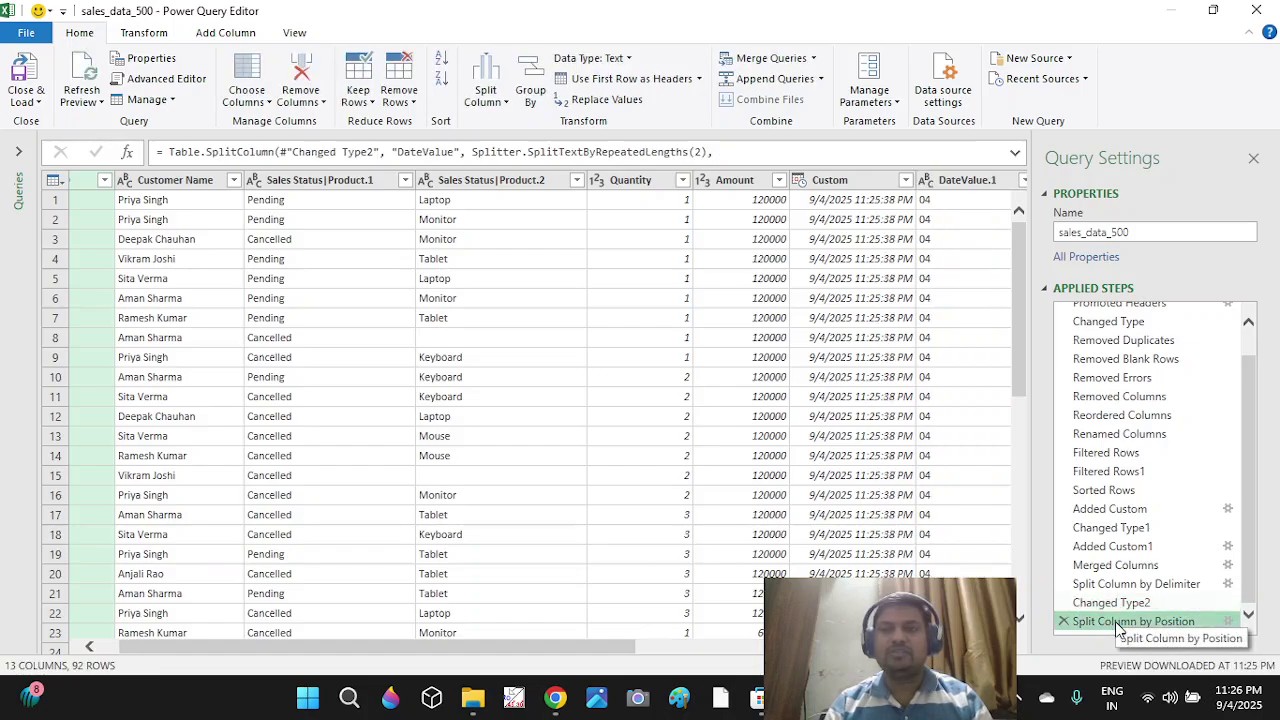
left_click_drag(632, 652, 920, 652)
left_click(1110, 602)
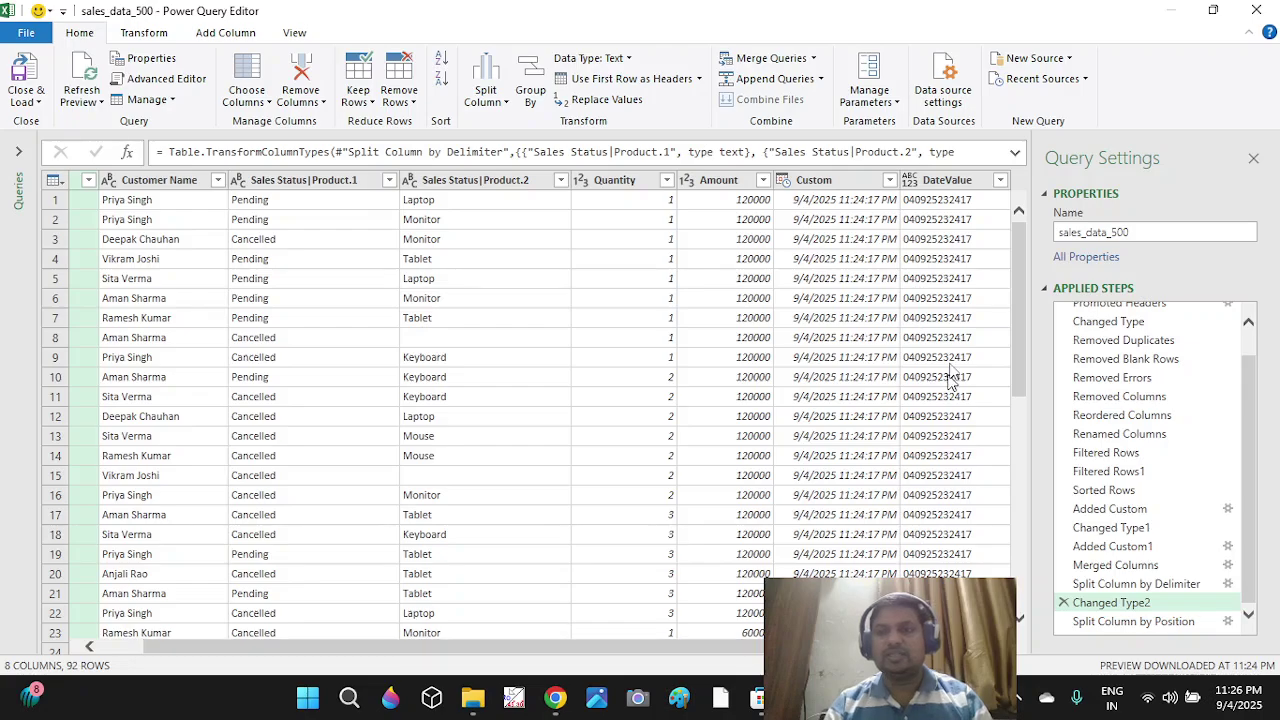
left_click(948, 180)
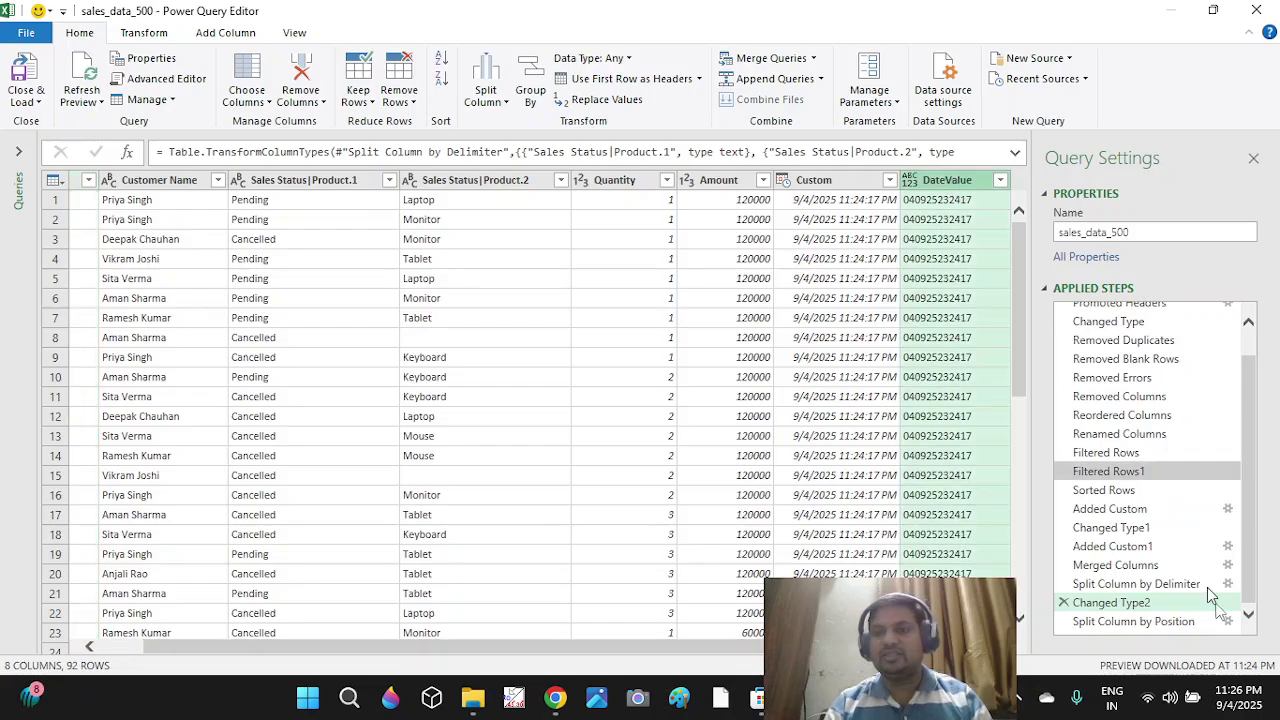
Return to the Split Column by Position step, load the query into the workbook, and check the loaded DateValue columns.
left_click(1160, 621)
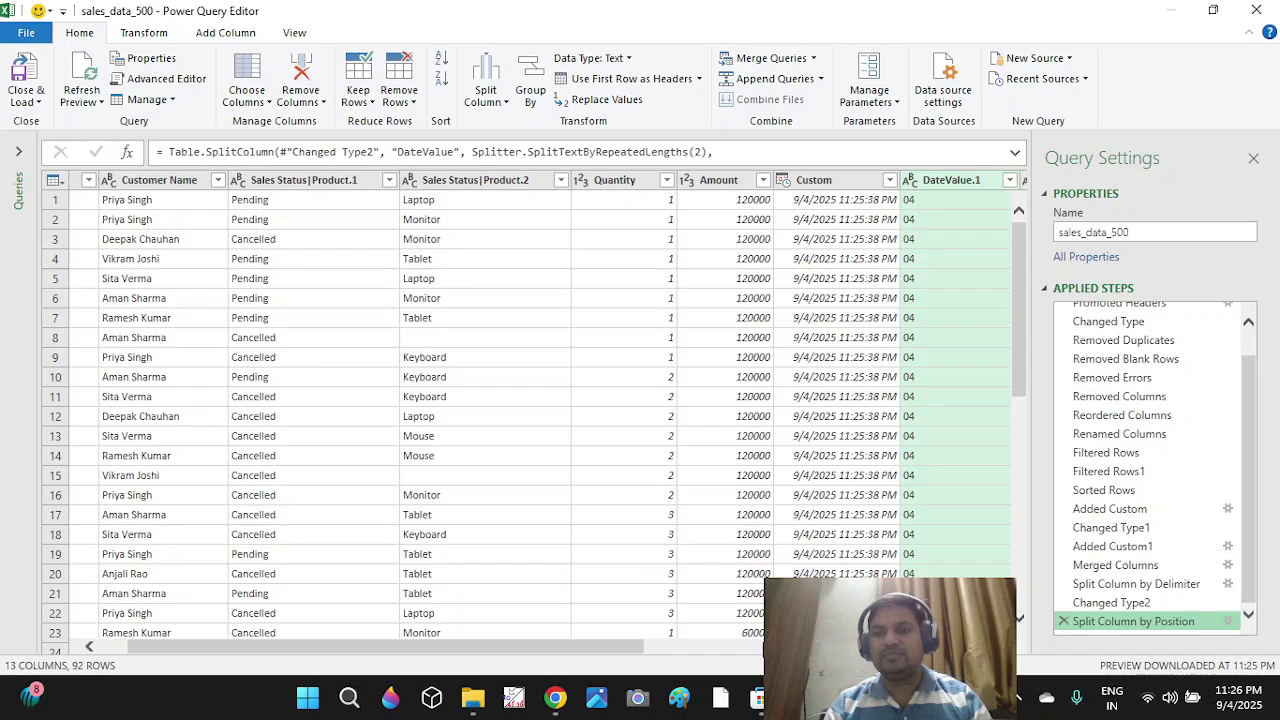
left_click_drag(592, 640, 955, 646)
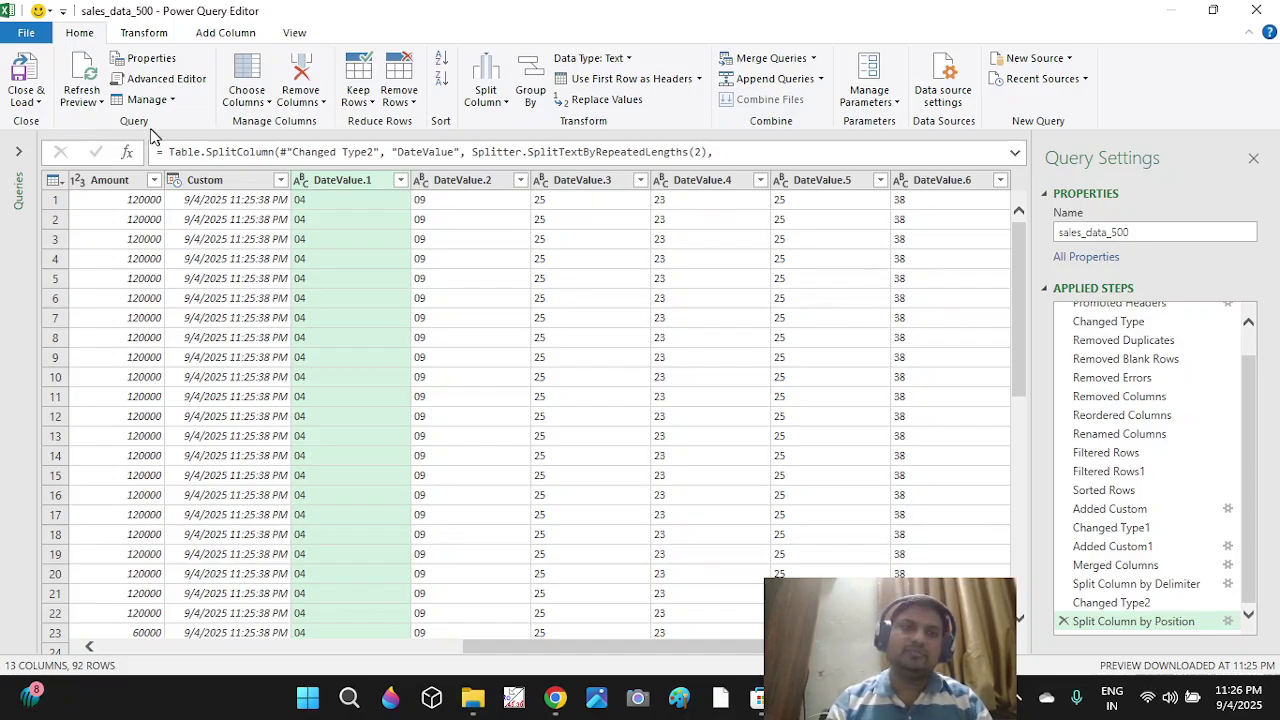
left_click(26, 78)
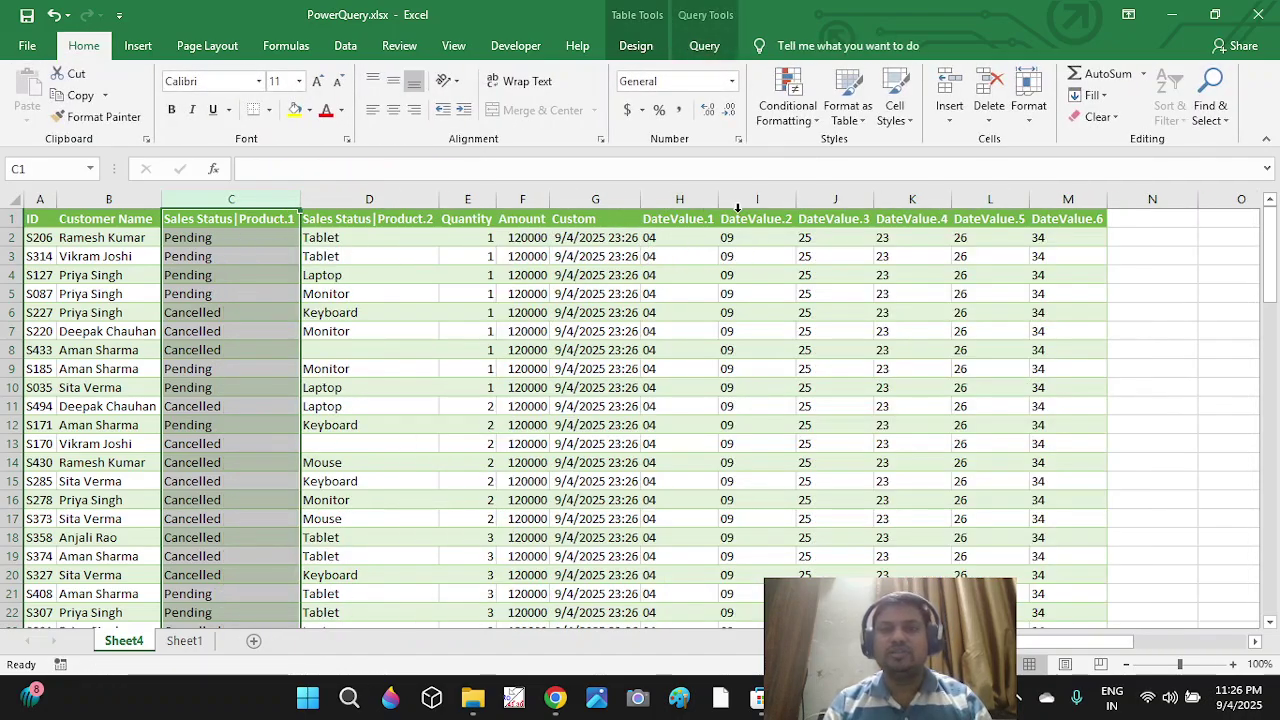
left_click(683, 200)
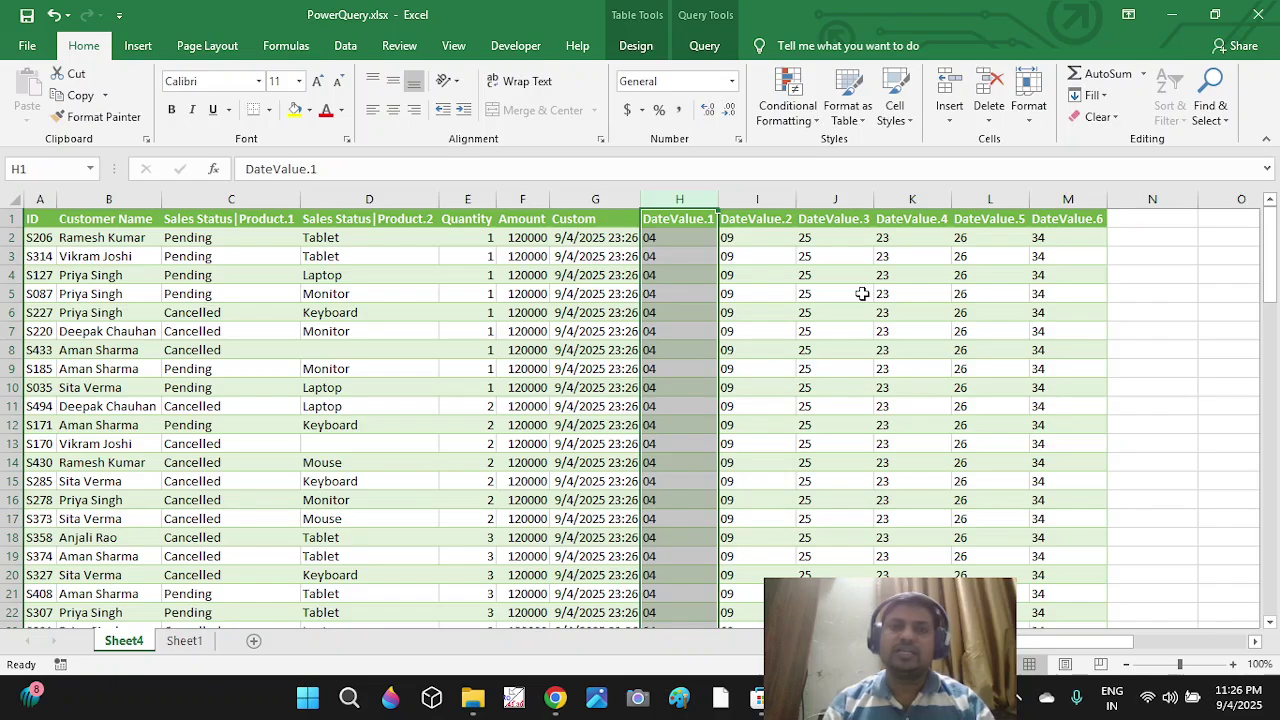
left_click(755, 301)
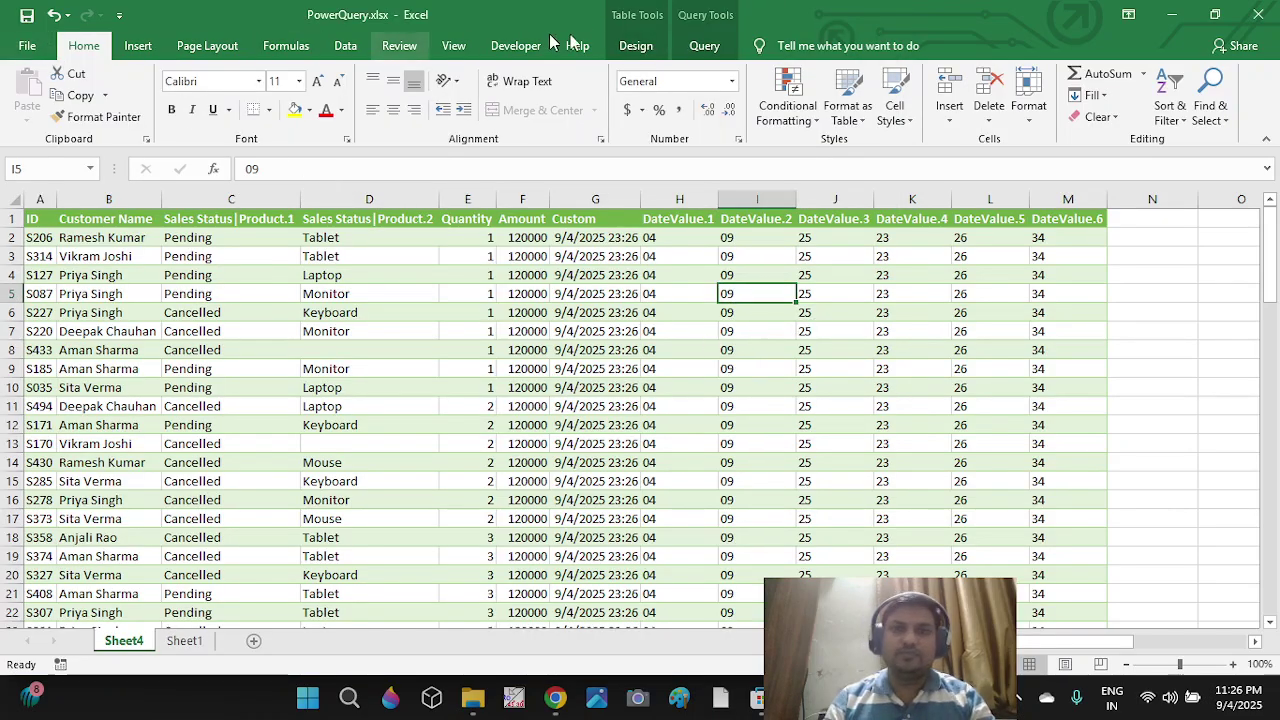
Reopen the query behind the loaded sales_data_500 table in the Power Query Editor.
left_click(701, 57)
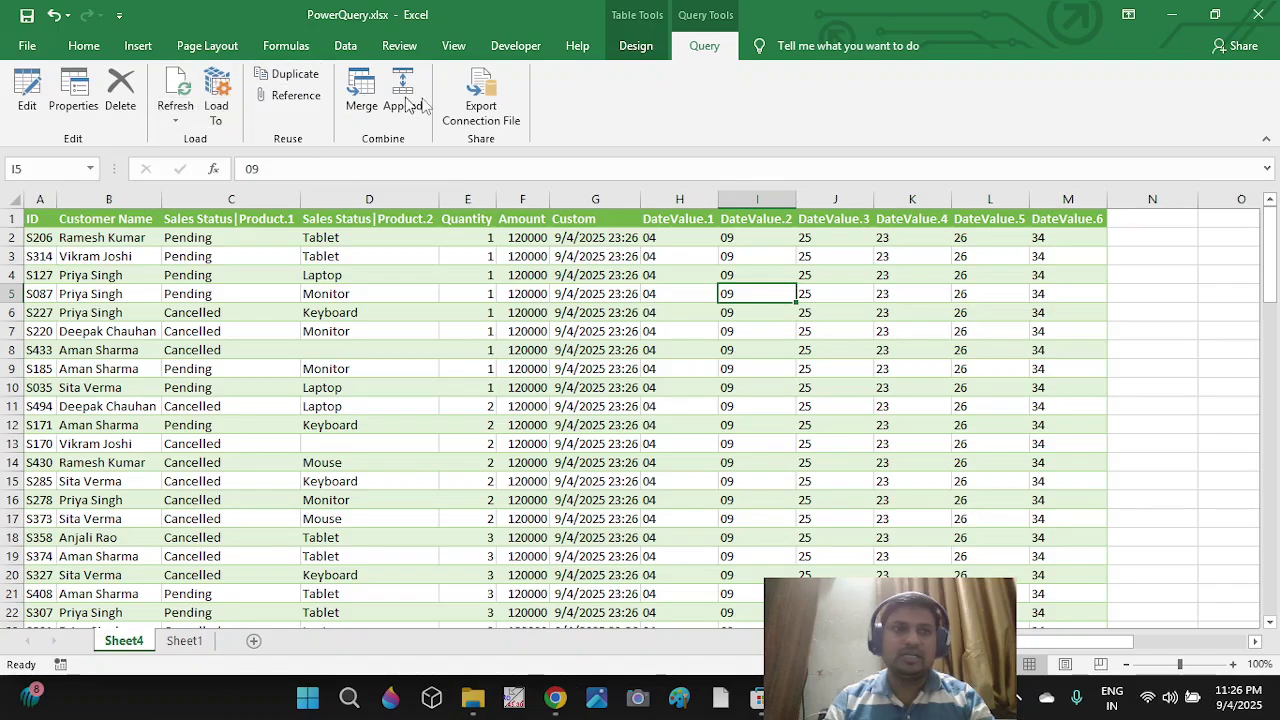
left_click(648, 52)
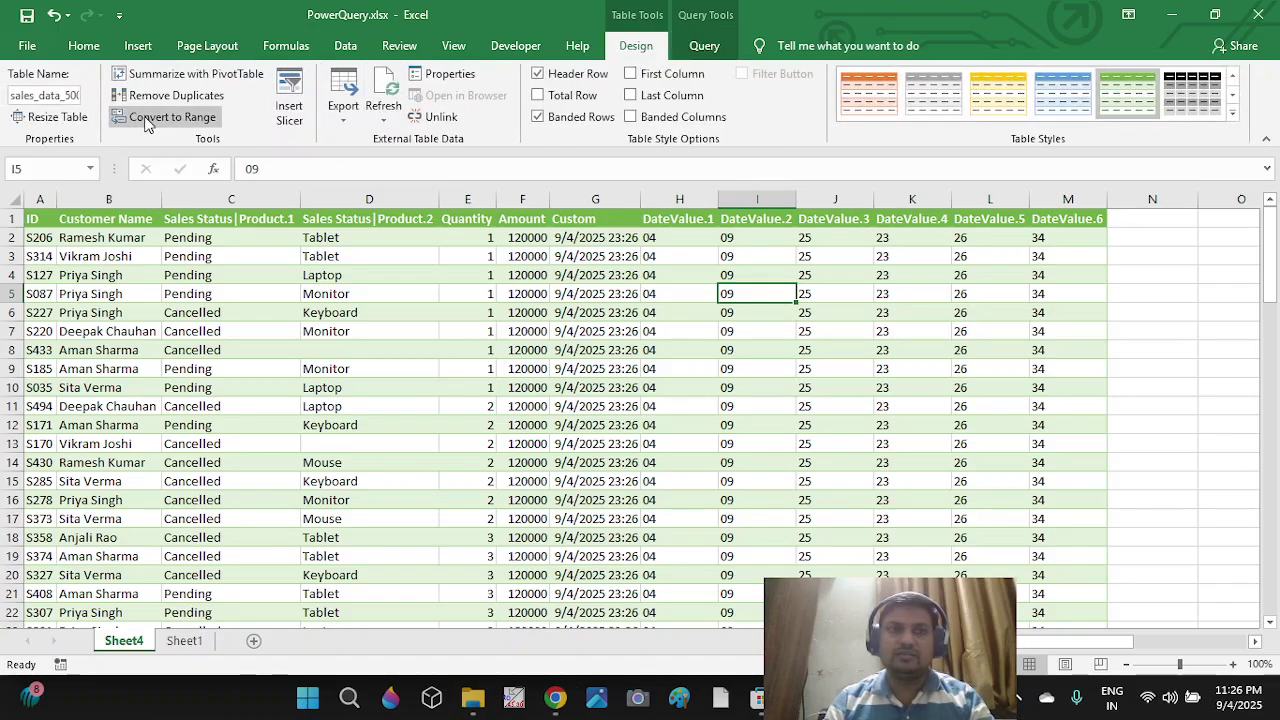
left_click(40, 50)
left_click(50, 42)
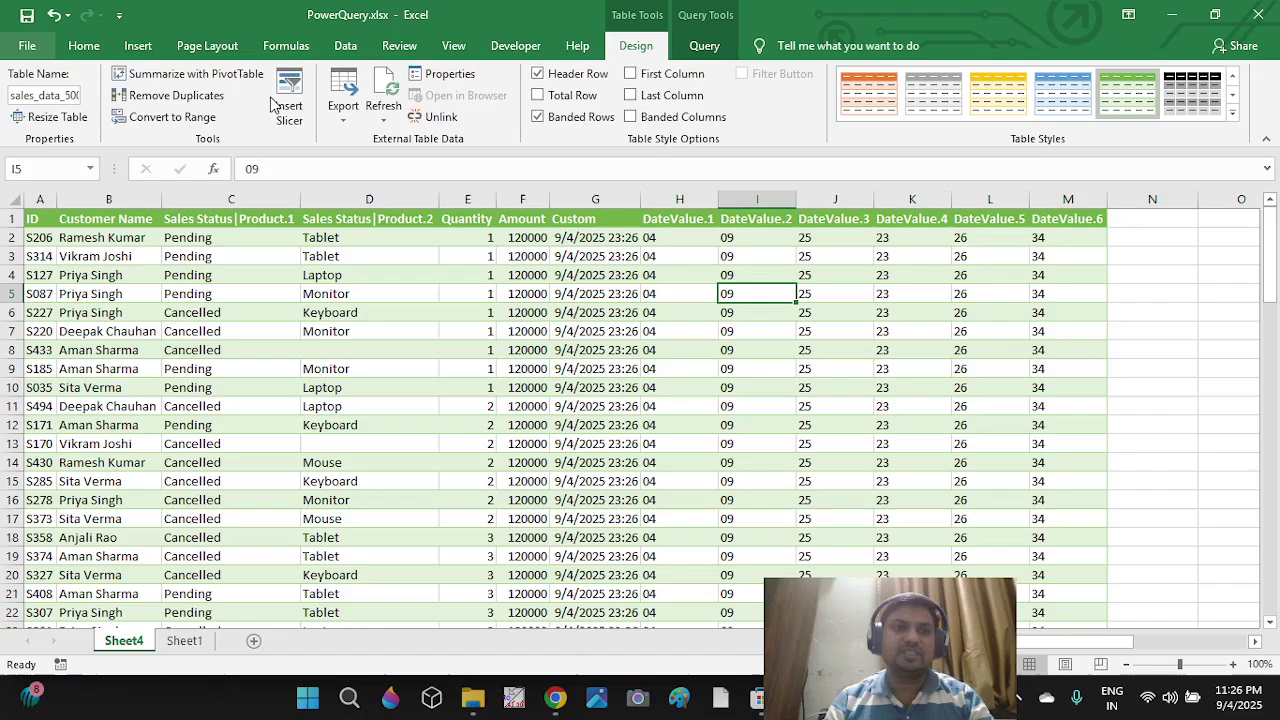
left_click(263, 350)
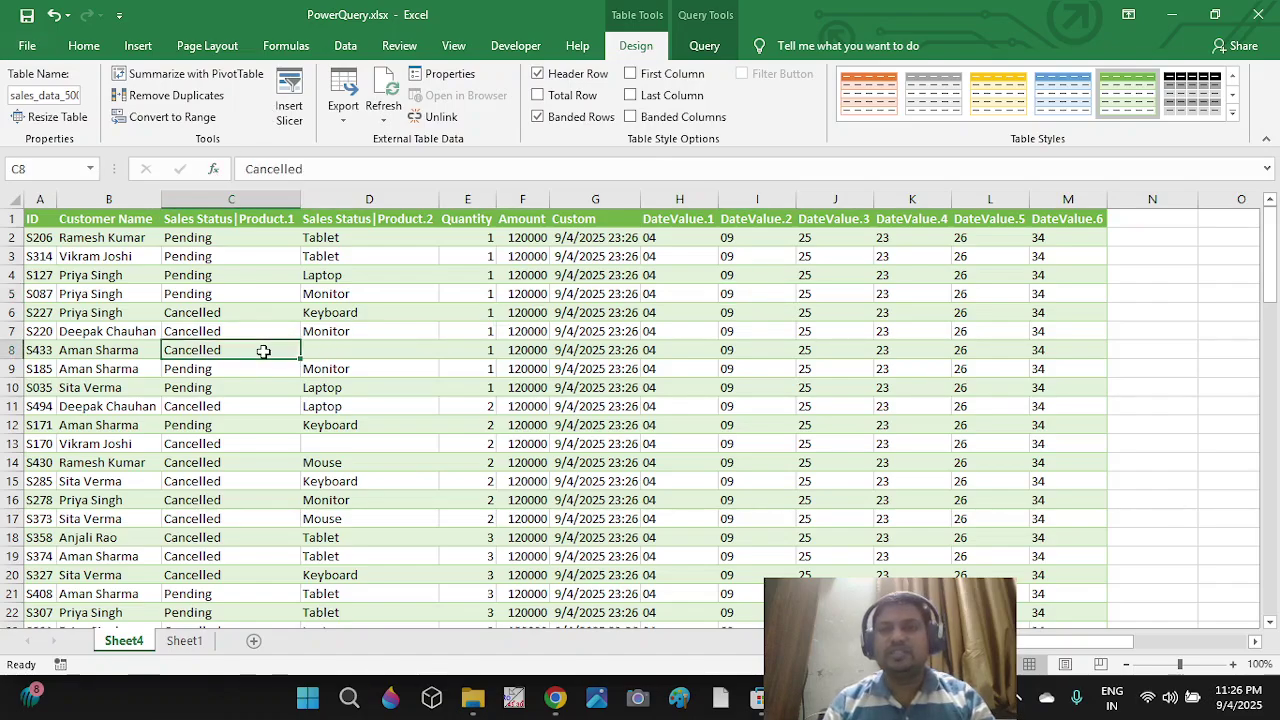
left_click(704, 46)
left_click(28, 100)
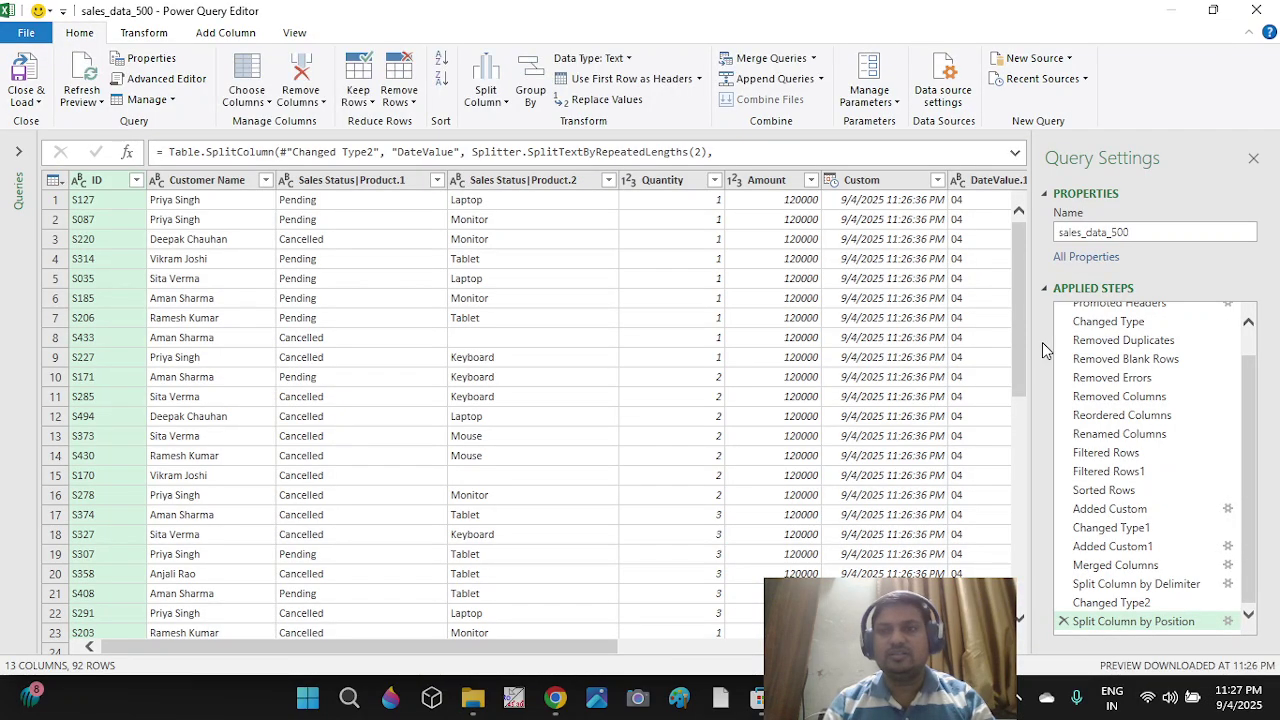
Review the data source settings and the source file path of sales_data_500.csv without changing them.
left_click(948, 108)
left_click(517, 243)
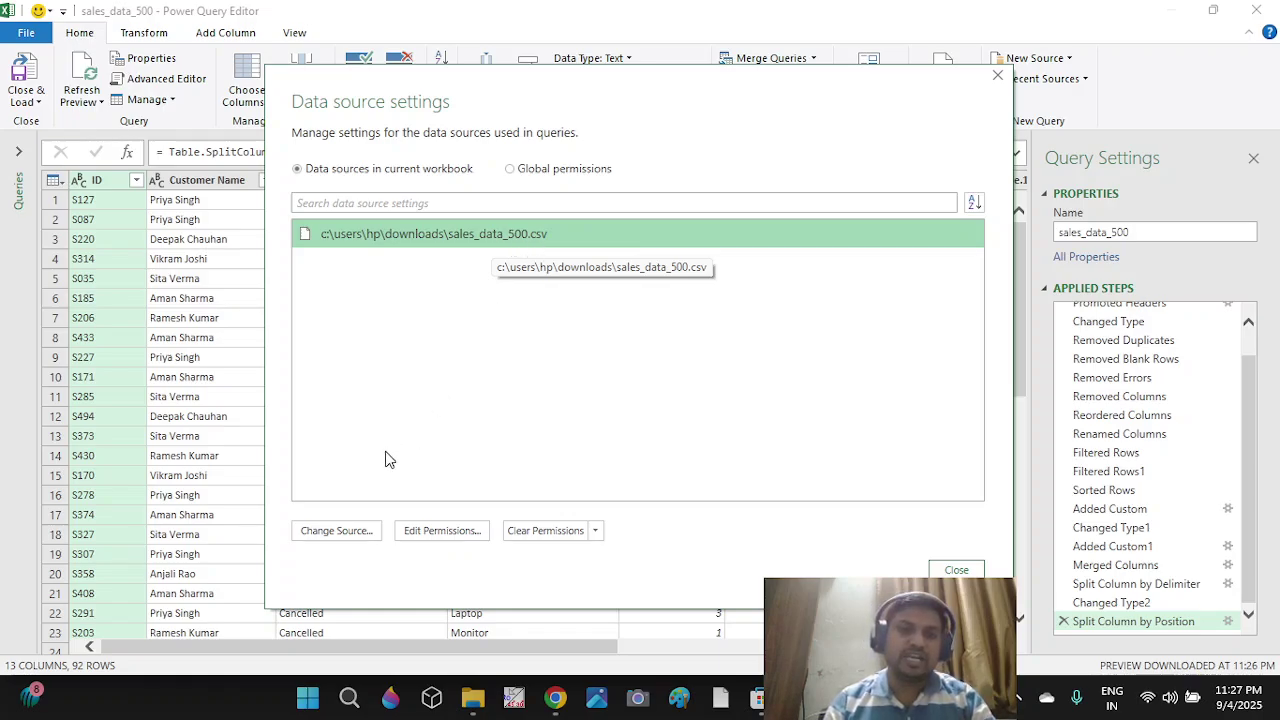
left_click(358, 531)
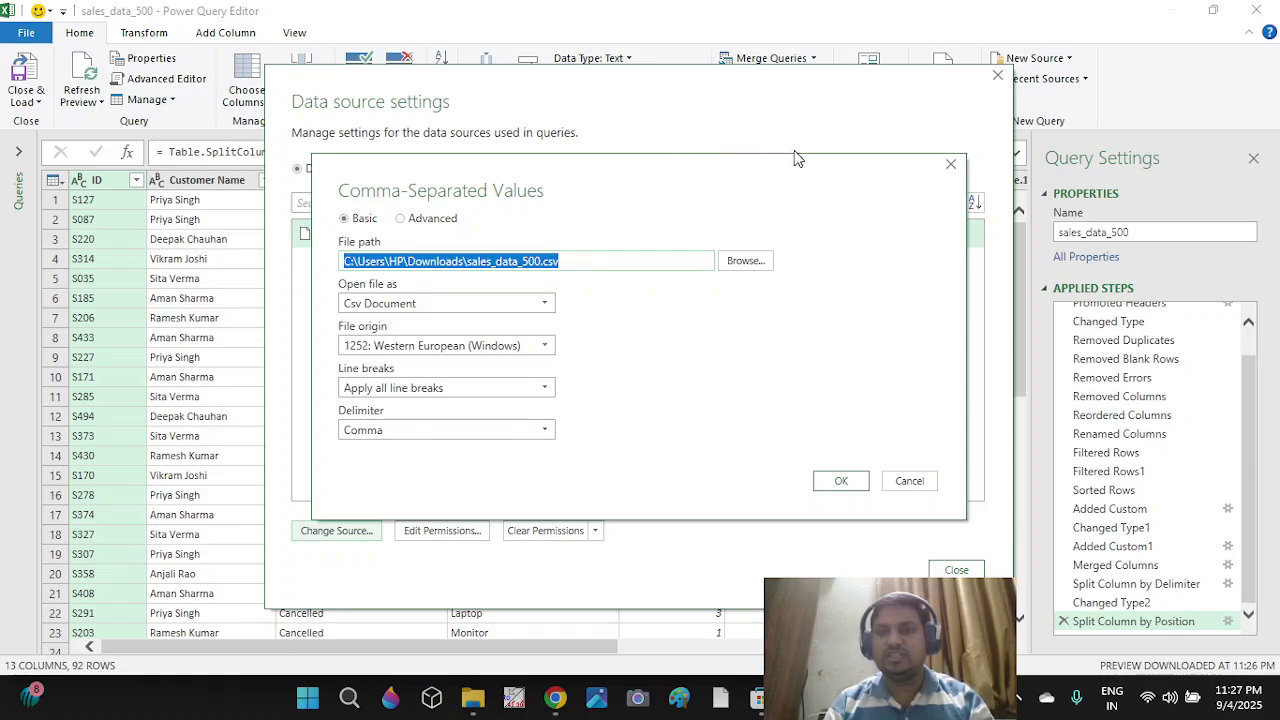
key("Escape")
left_click(998, 77)
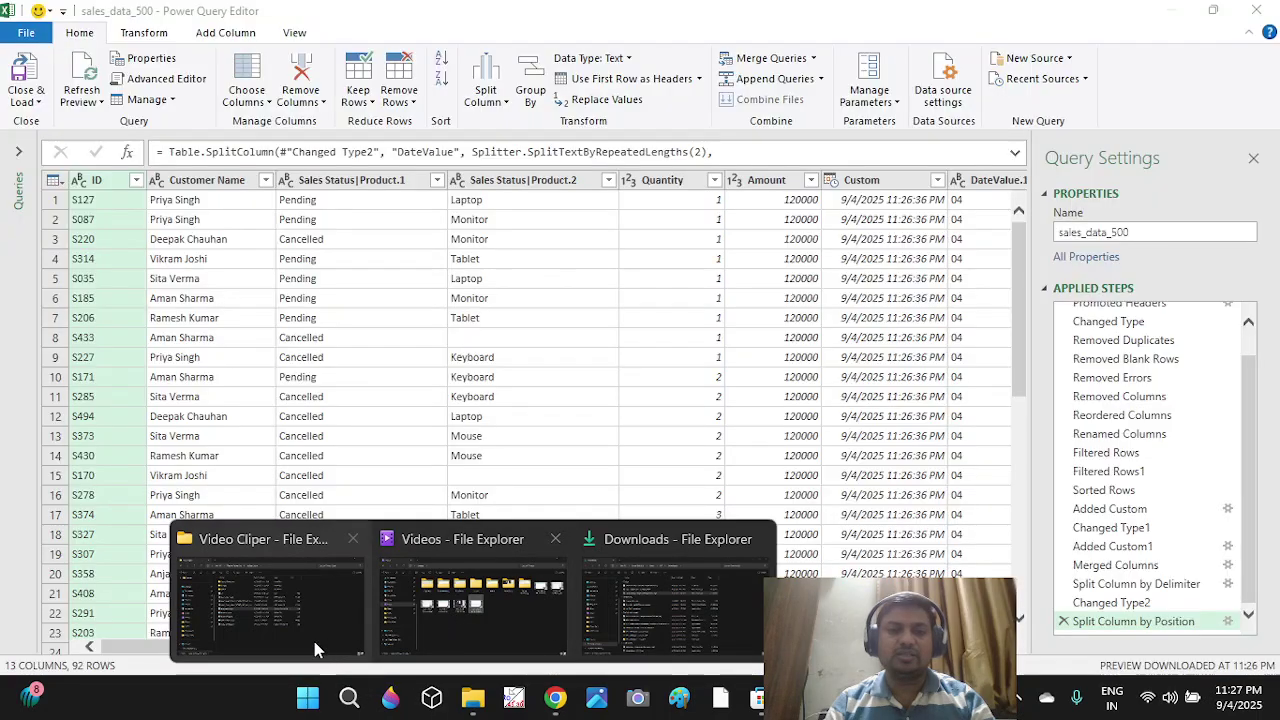
Switch to File Explorer and open sales_data_500.csv from the Downloads folder.
mouse_move(495, 640)
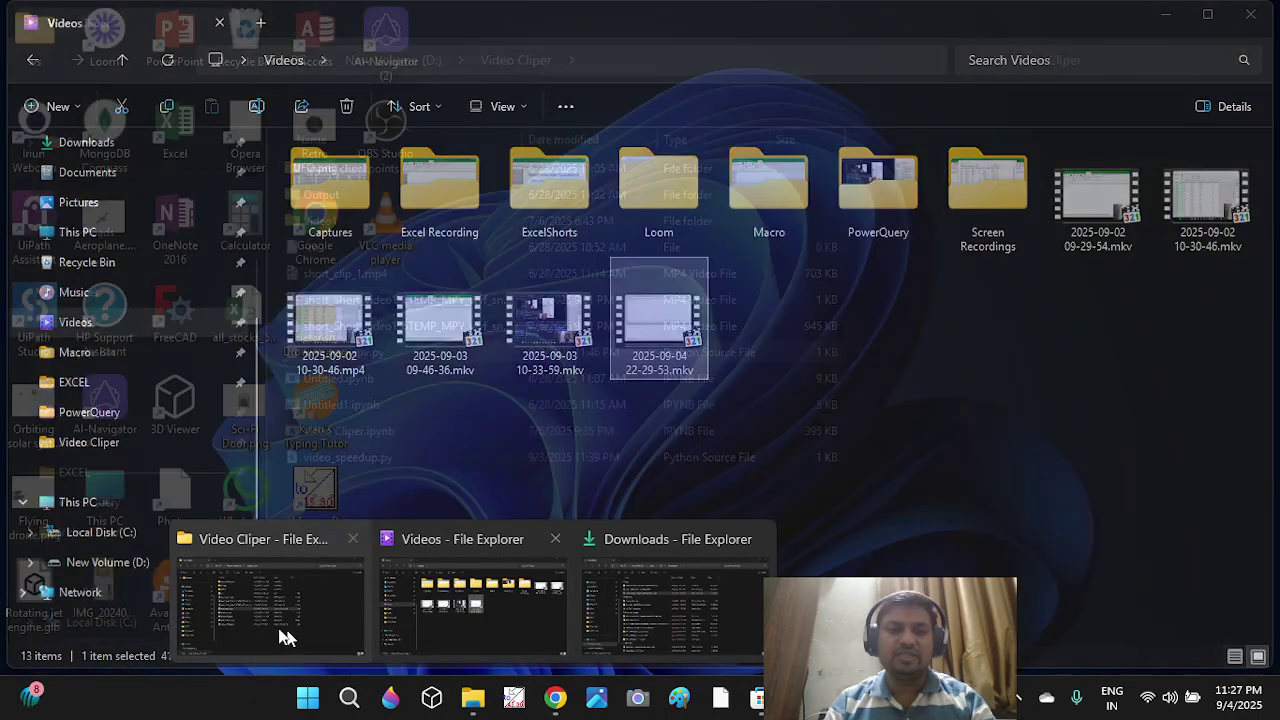
left_click(273, 630)
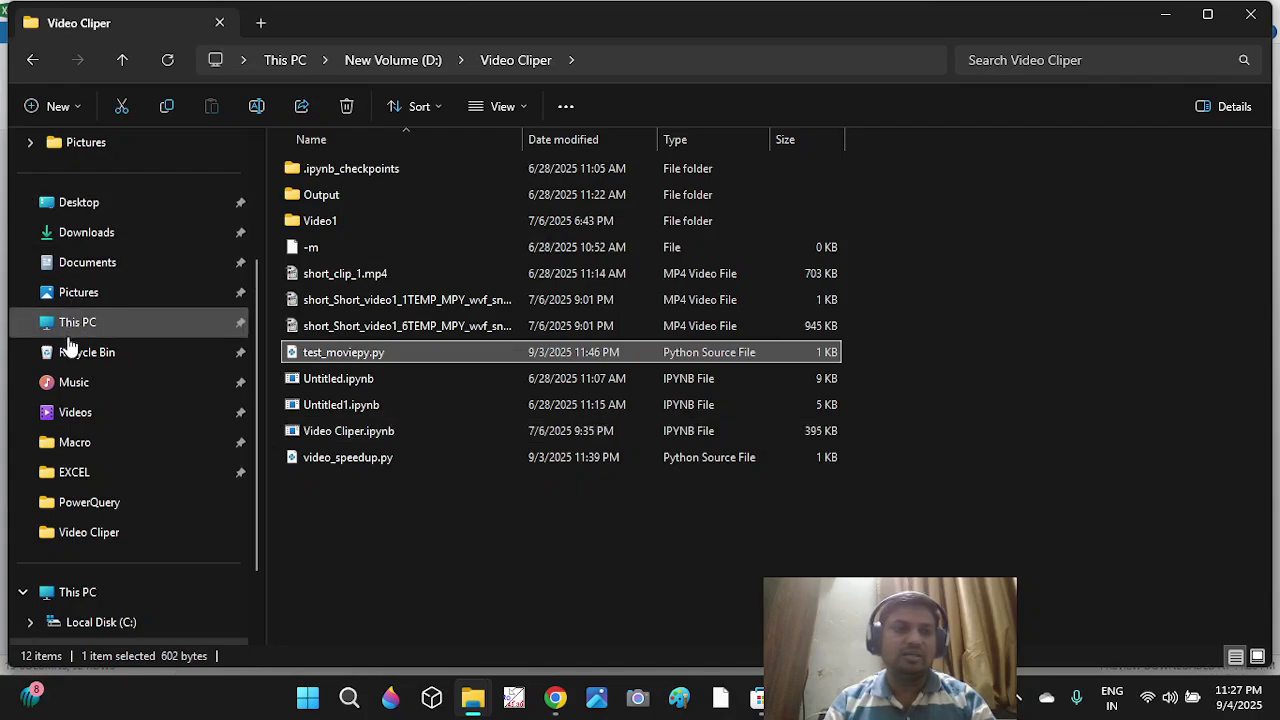
left_click(113, 236)
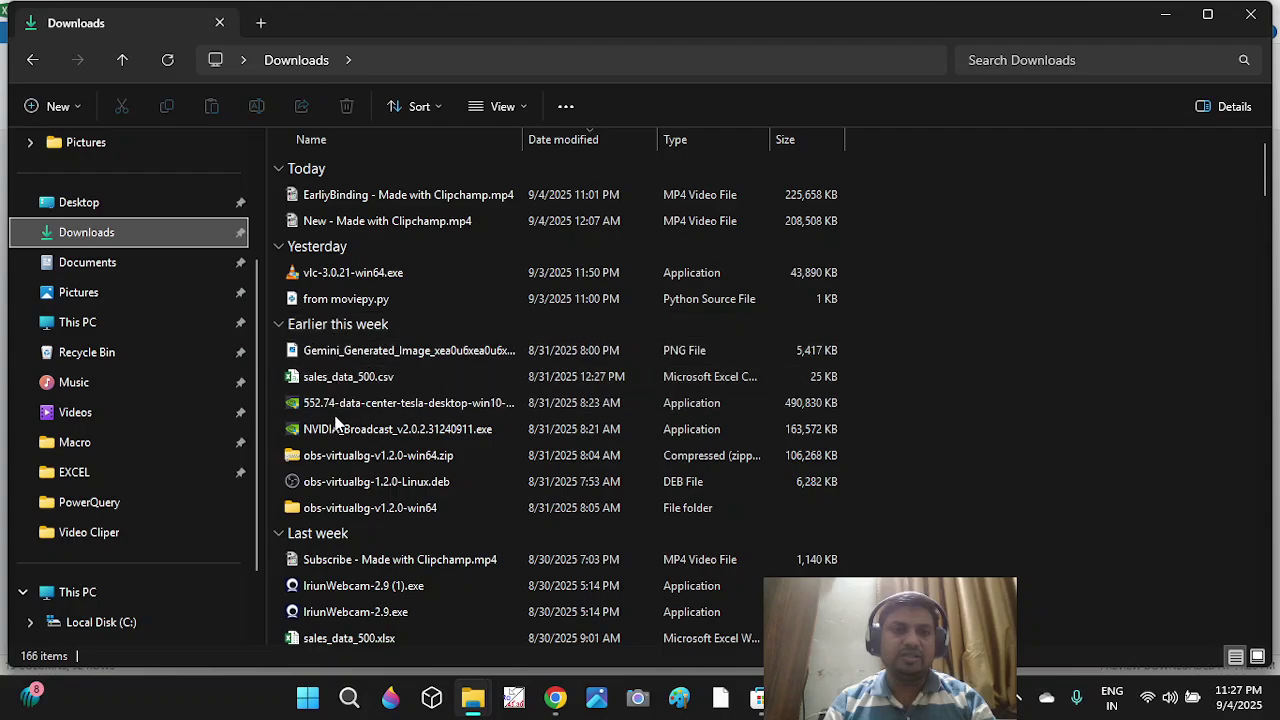
left_click(374, 378)
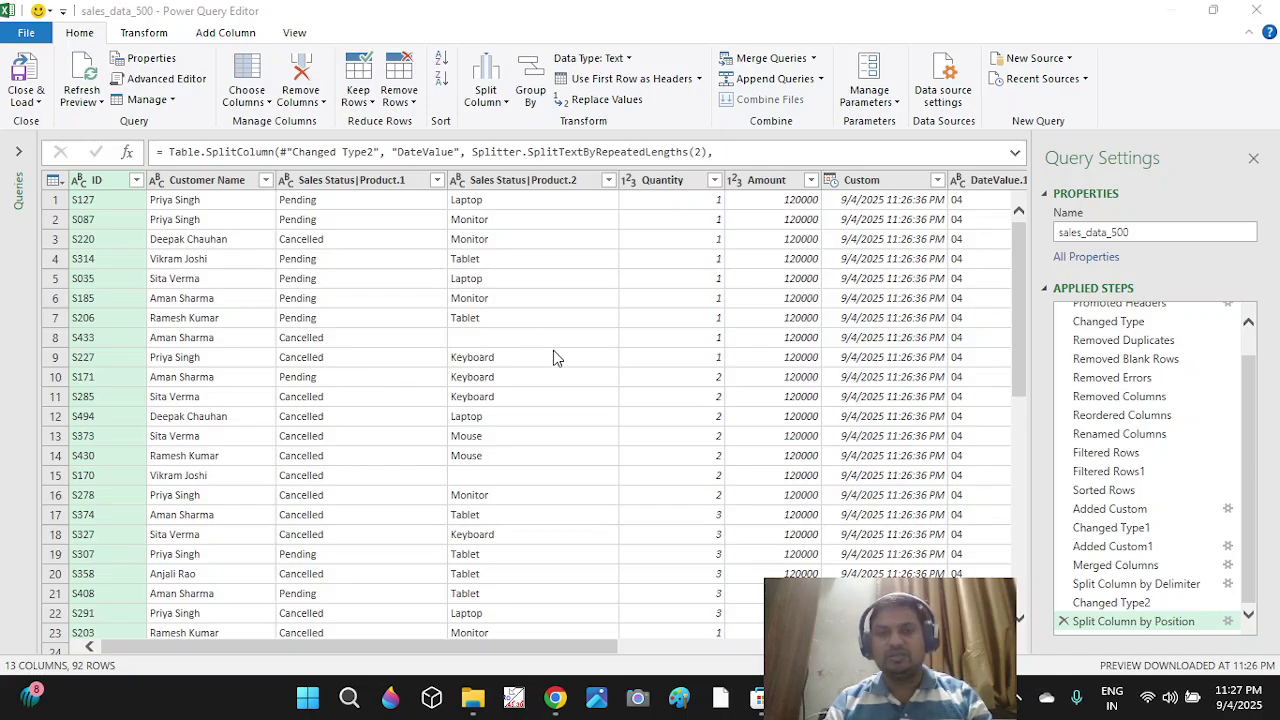
Switch back to the Power Query Editor, hide the Query Settings pane, and close the editor.
key("alt+Tab")
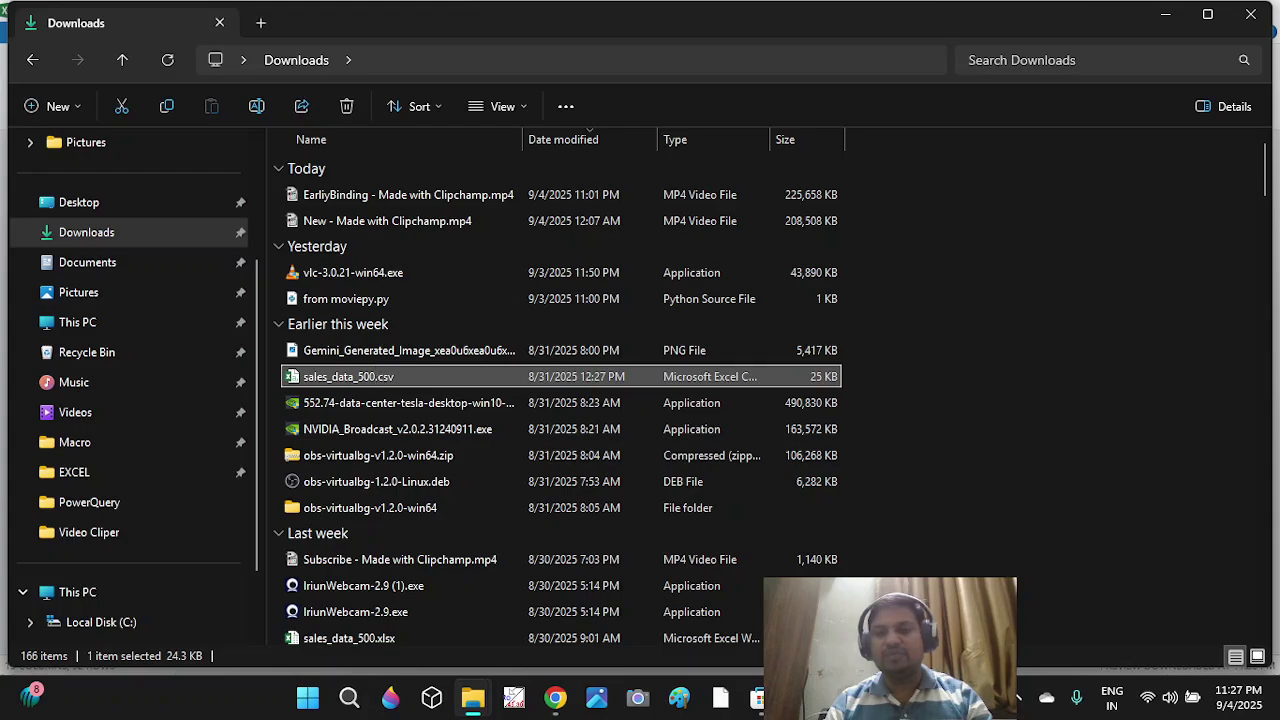
mouse_move(758, 698)
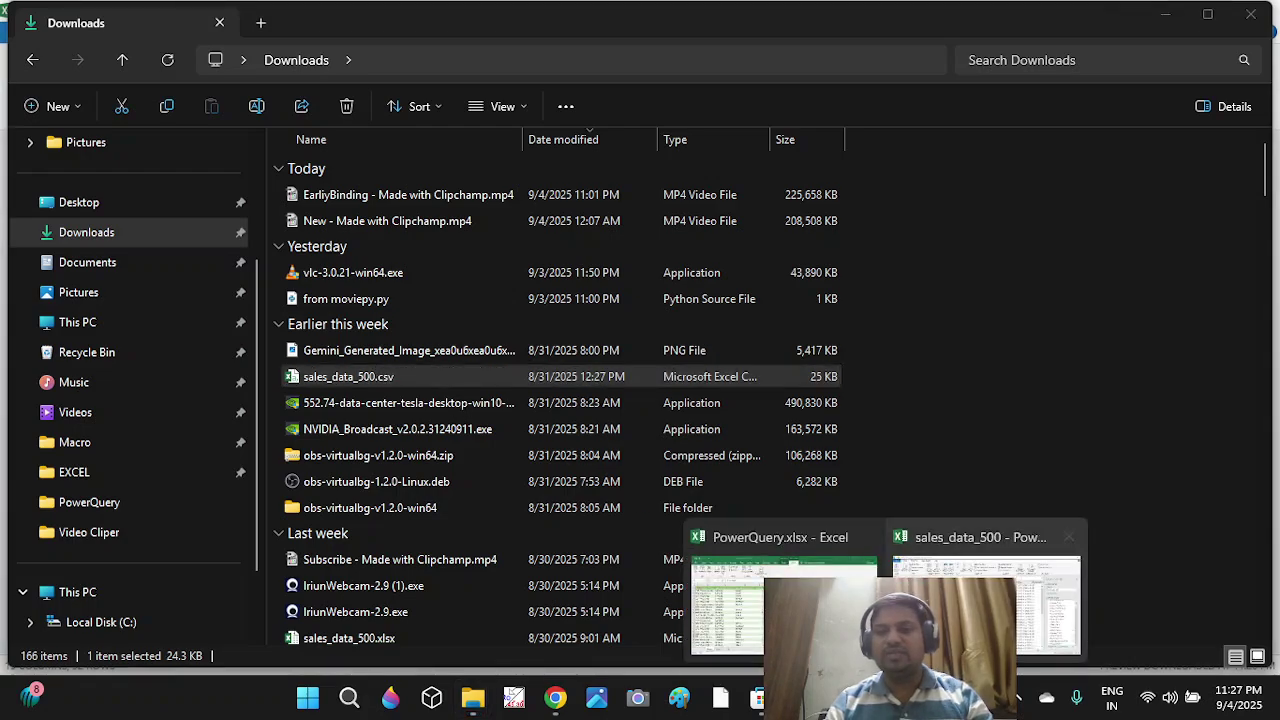
left_click(1070, 560)
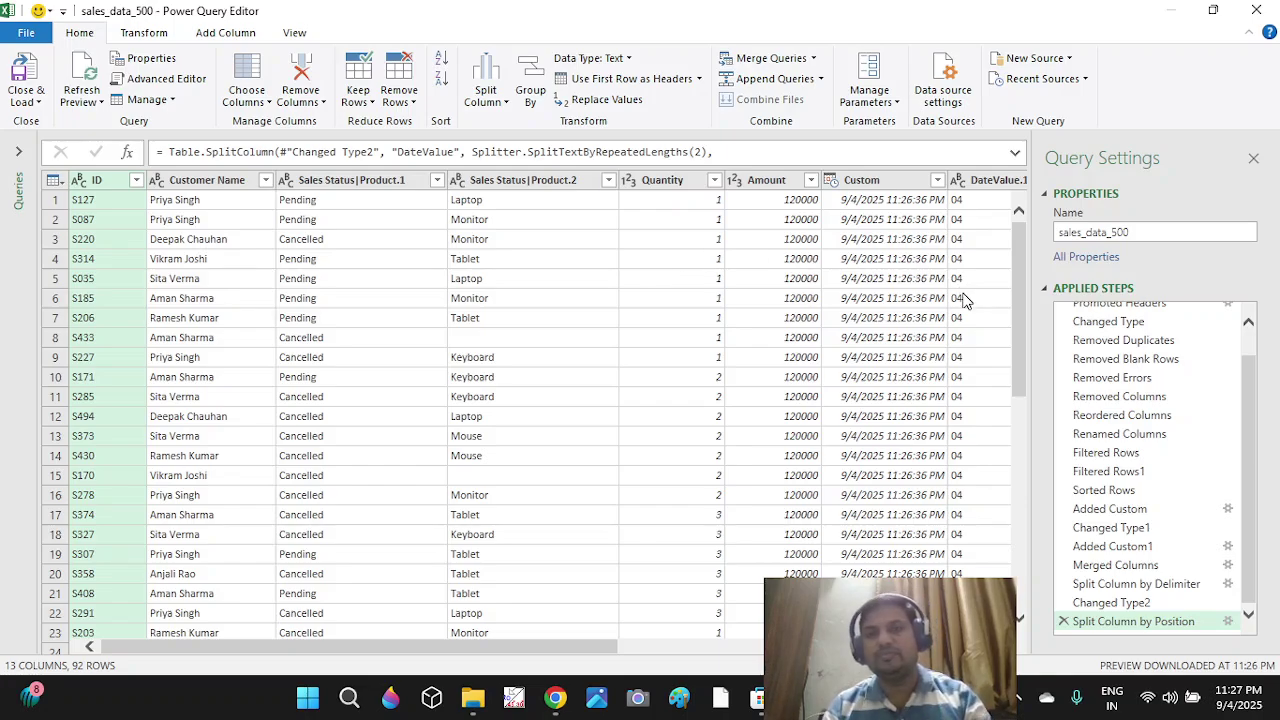
left_click(1253, 158)
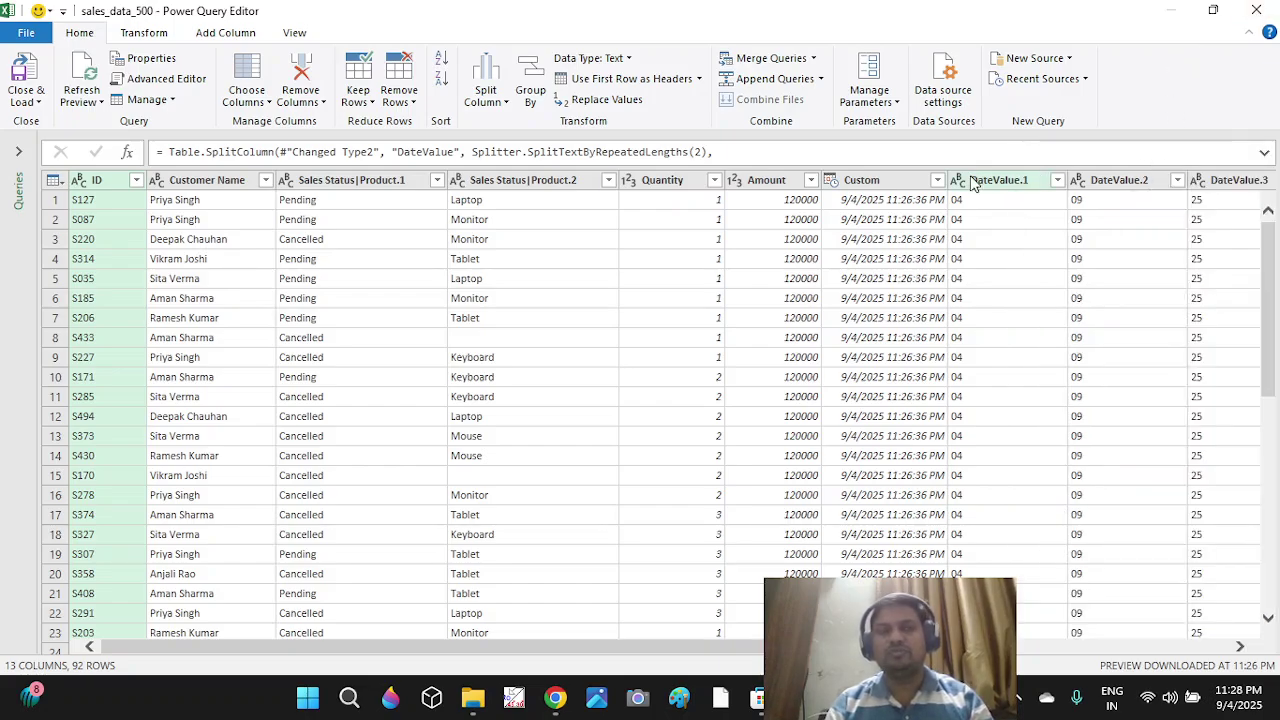
left_click(1256, 10)
Switch to the sales_data_500.csv workbook and examine its raw data by selecting columns A to H.
key("alt+Tab")
left_click(545, 354)
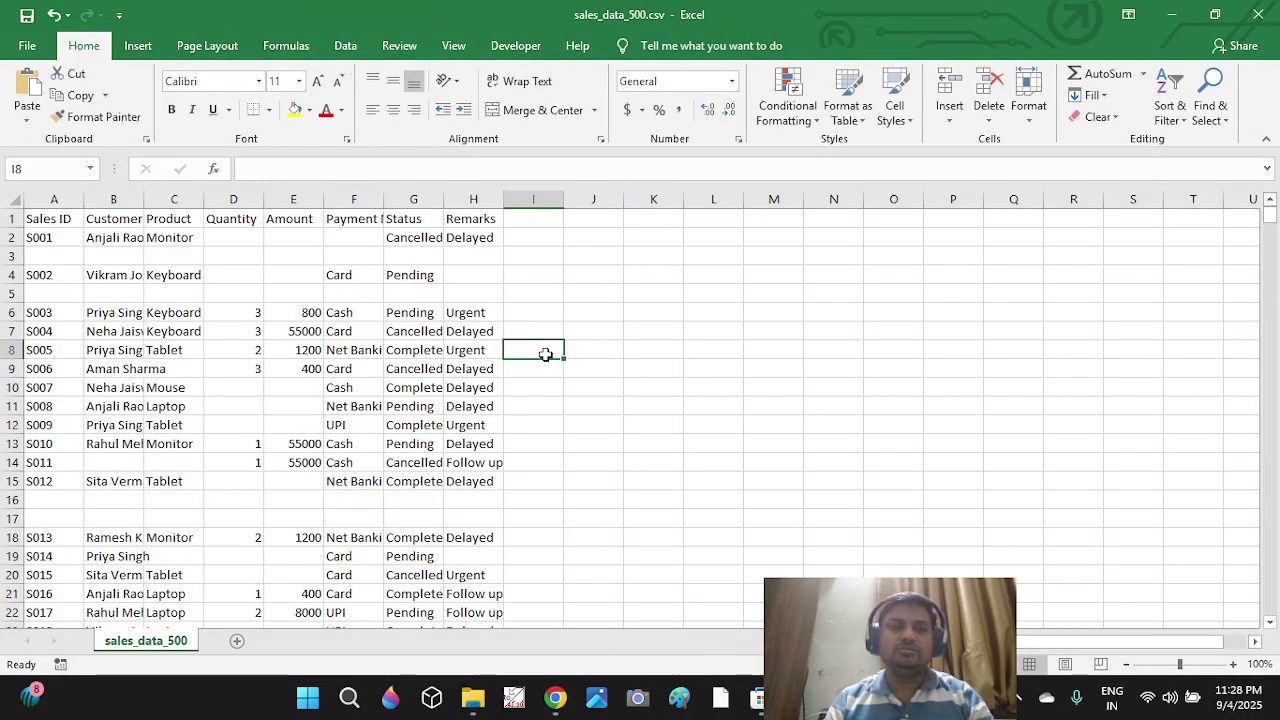
left_click_drag(54, 199, 486, 323)
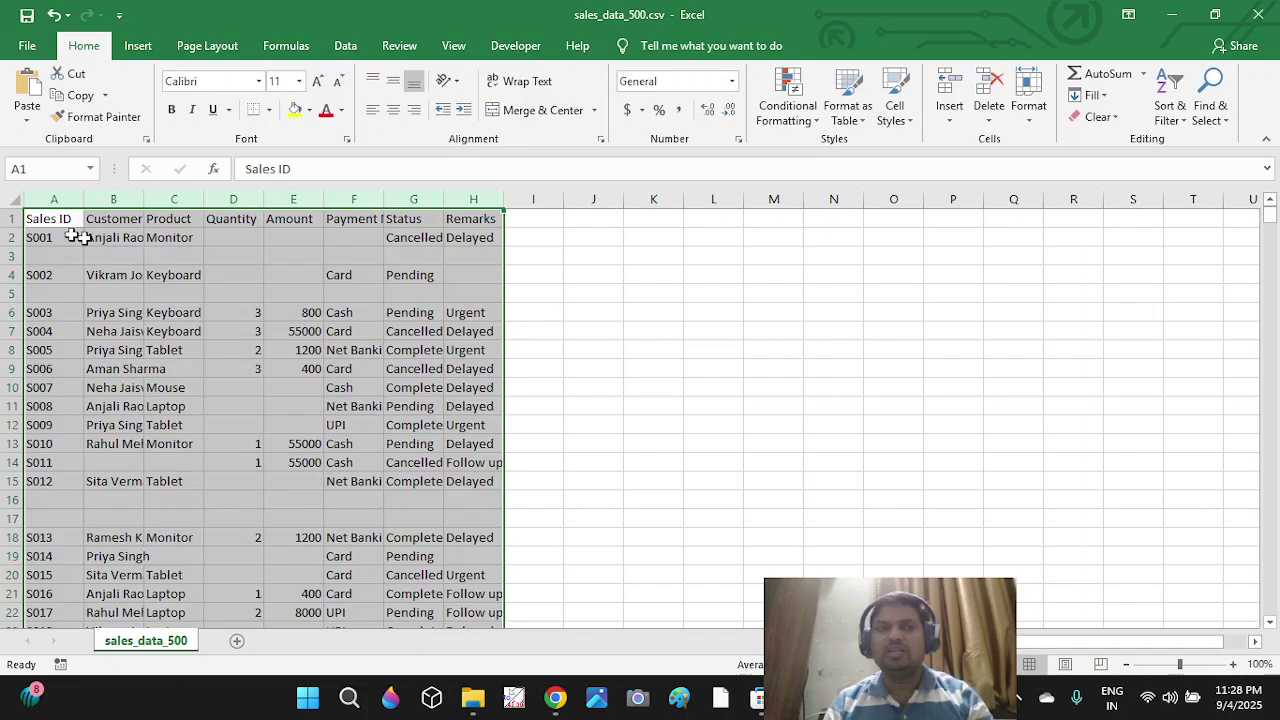
left_click_drag(66, 195, 486, 195)
Switch to PowerQuery.xlsx and refresh the loaded query table on Sheet4.
key("alt+Tab")
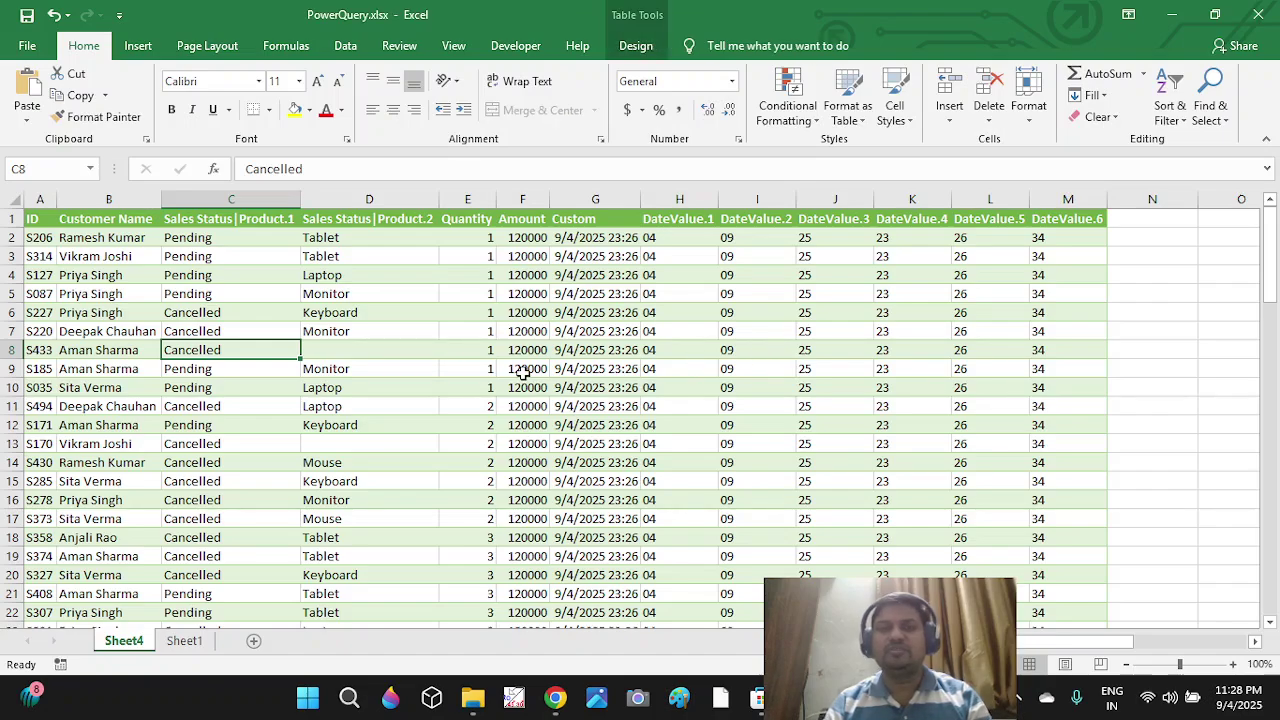
right_click(521, 369)
left_click(580, 381)
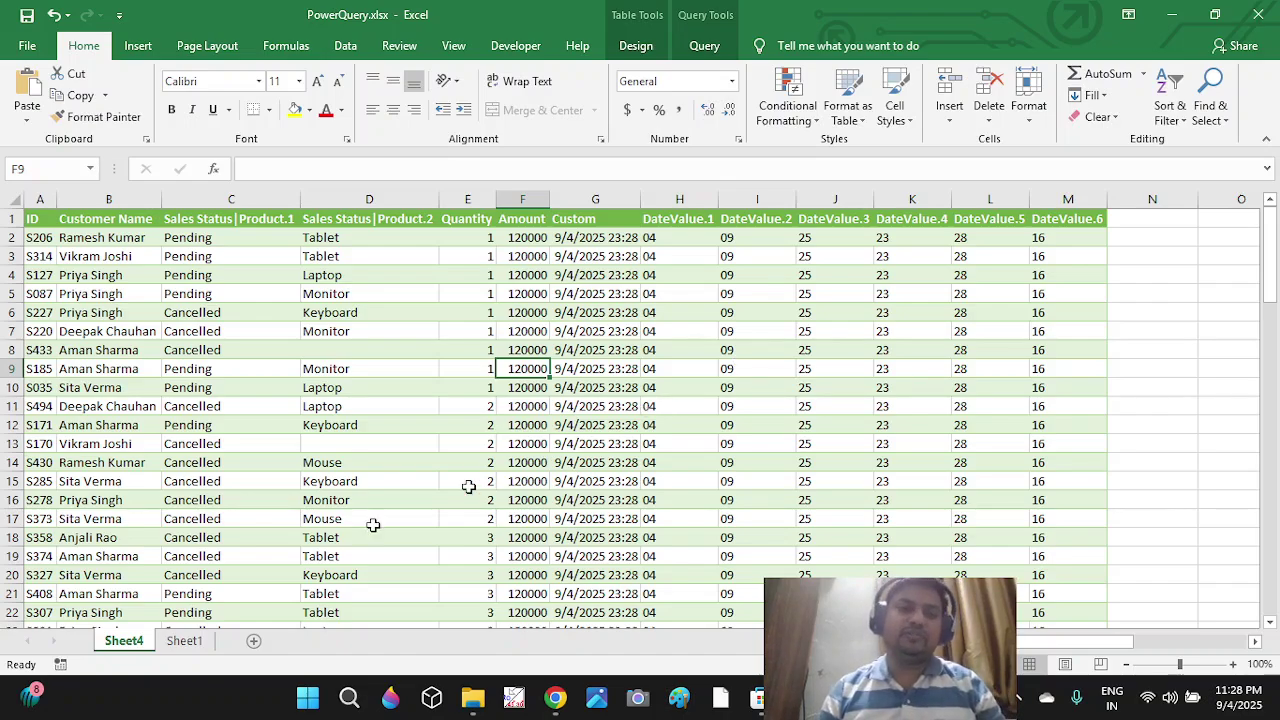
Show Sheet1 and review its topic line on splitting text by delimiter and position and merging text columns.
left_click(184, 641)
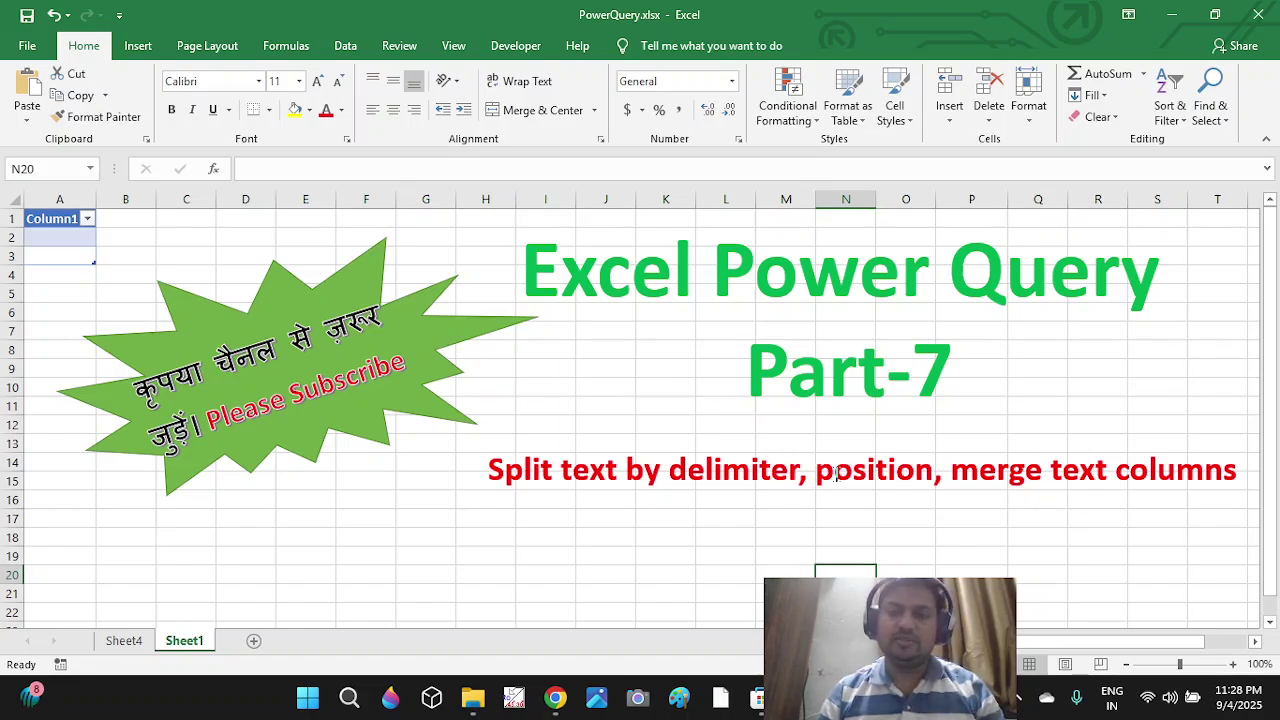
left_click_drag(818, 472, 932, 472)
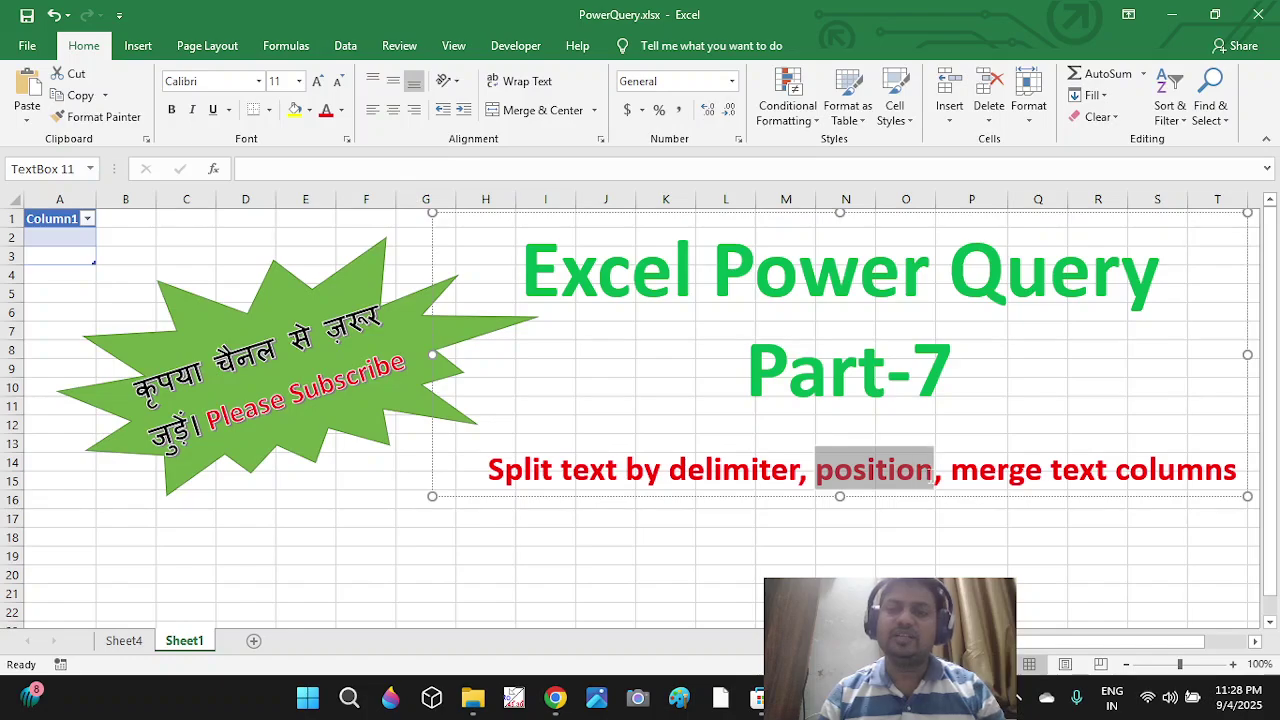
left_click(866, 442)
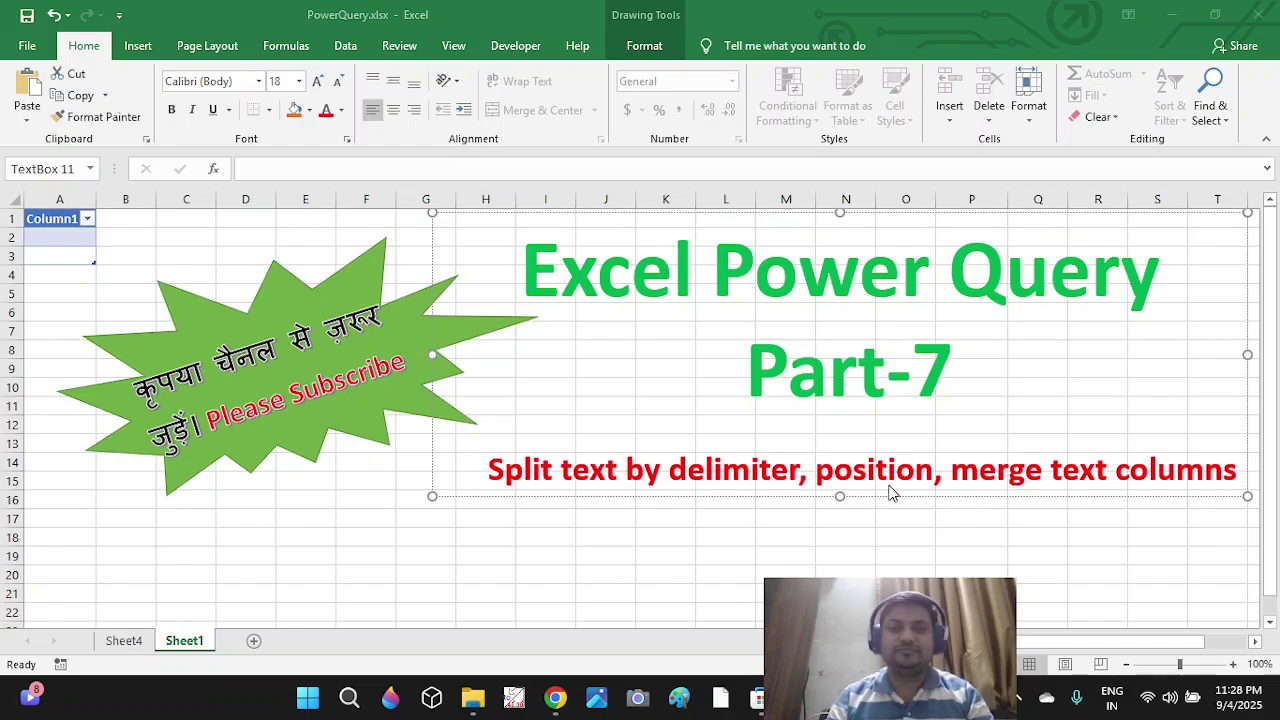
key("alt+Tab")
key("alt+Tab")
key("Tab")
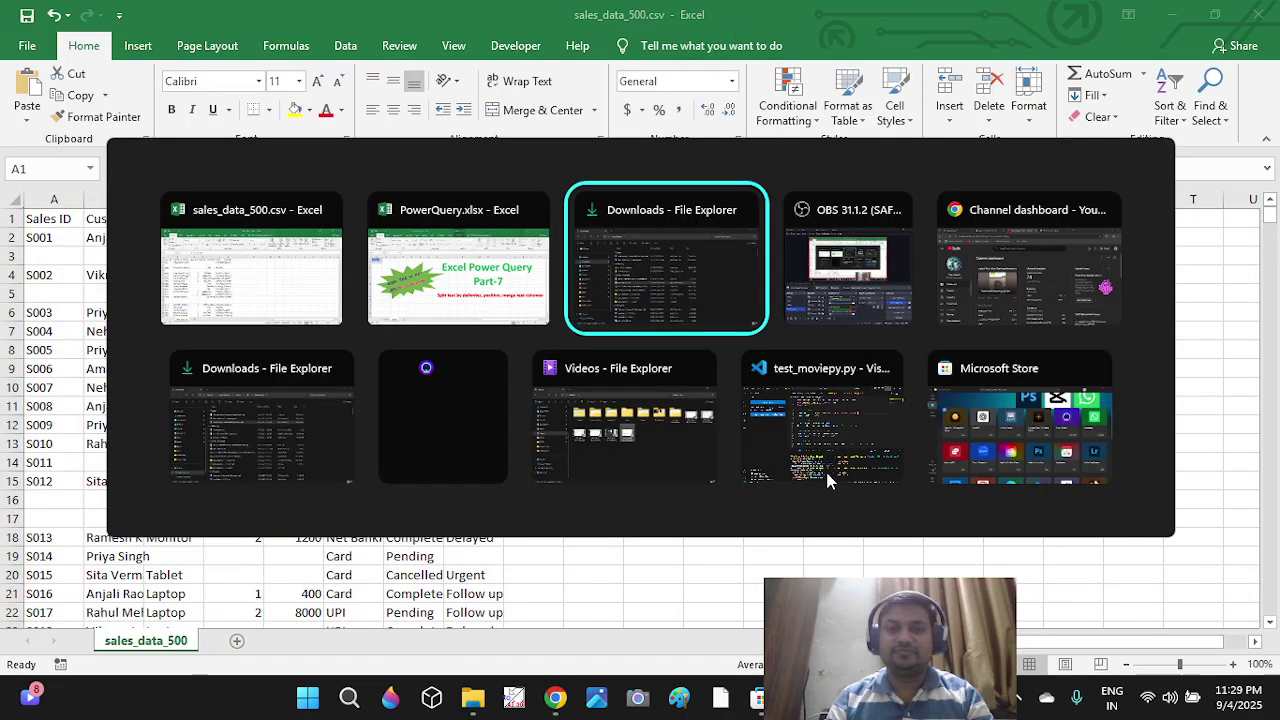
key("Tab")
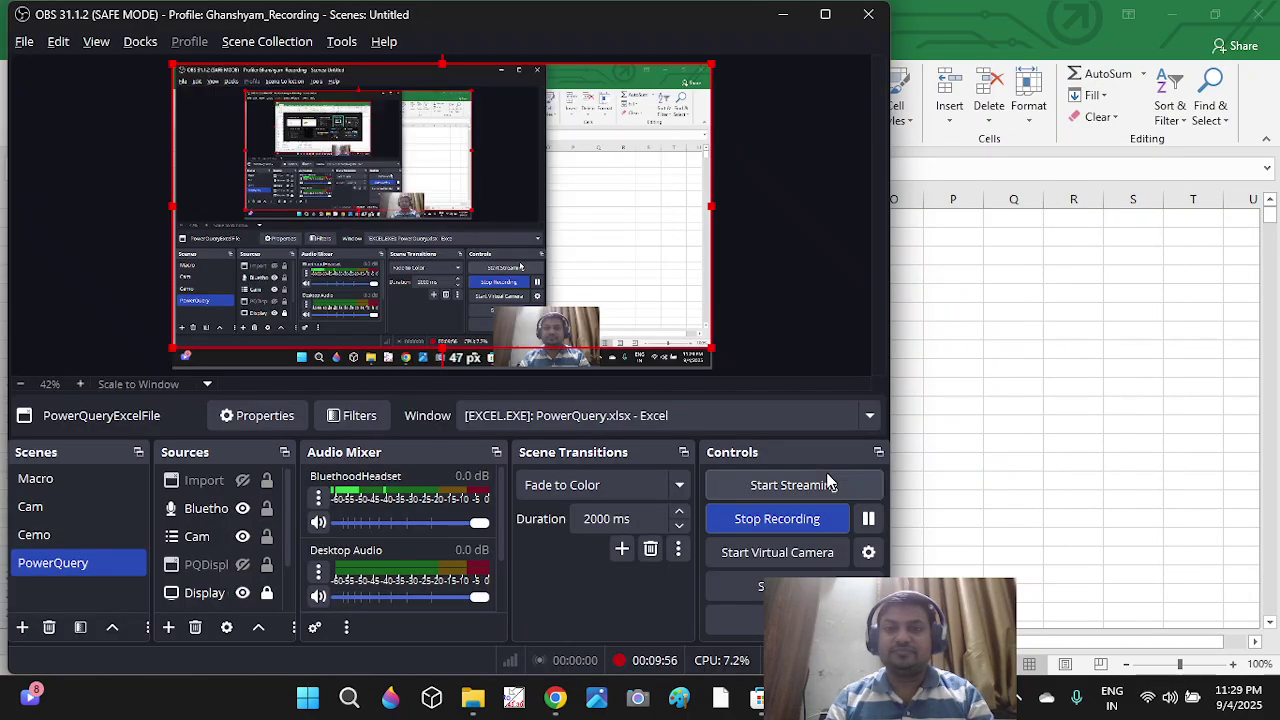